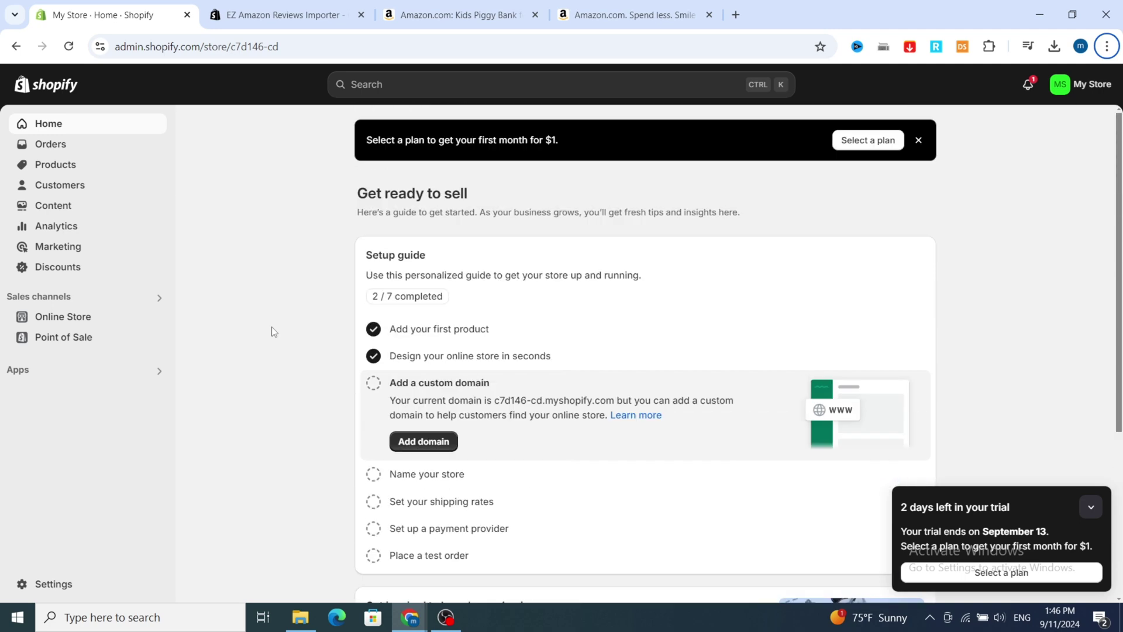
Step: Look over the EZ Amazon Reviews Importer app listing and the Amazon page of the kids piggy bank
left_click(290, 23)
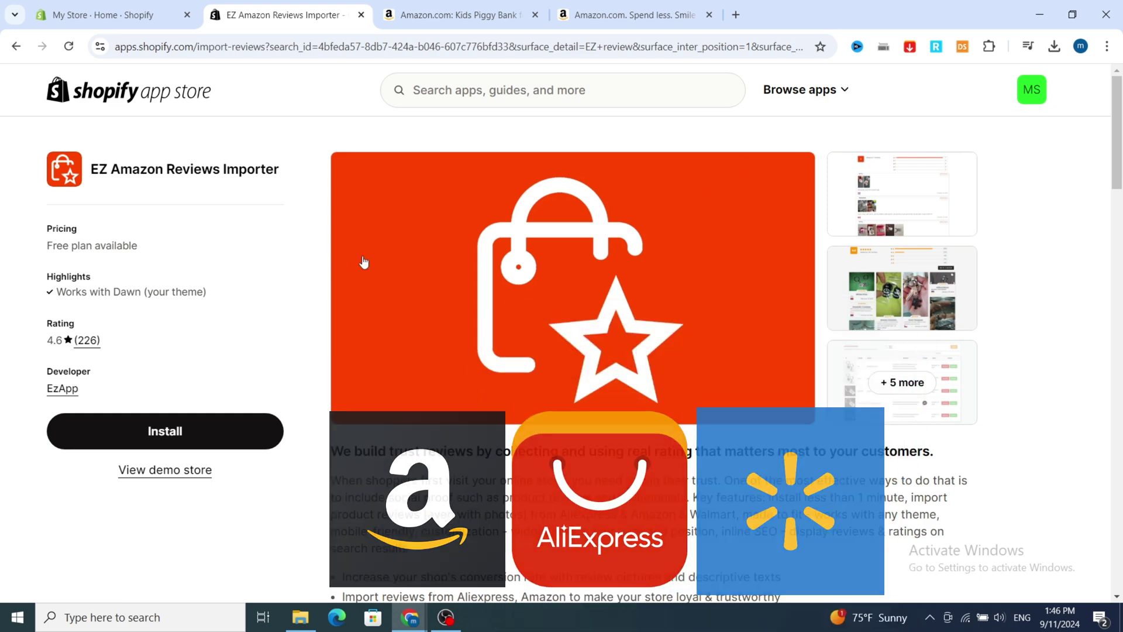
scroll(354, 308, "down", 10)
scroll(354, 309, "down", 5)
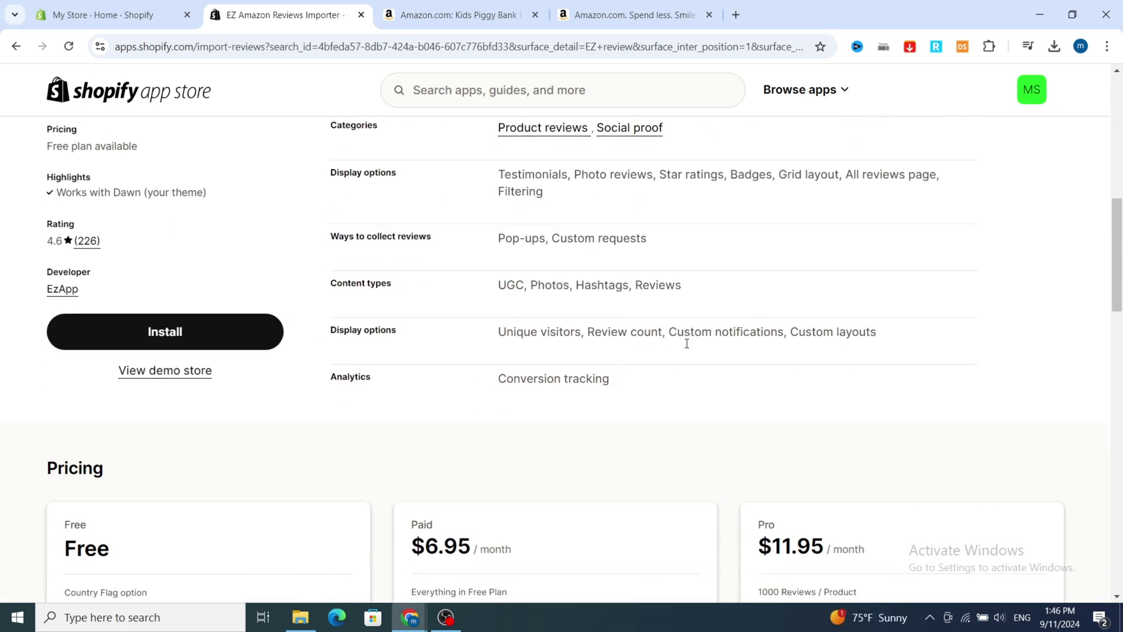
scroll(171, 309, "up", 6)
scroll(298, 248, "up", 7)
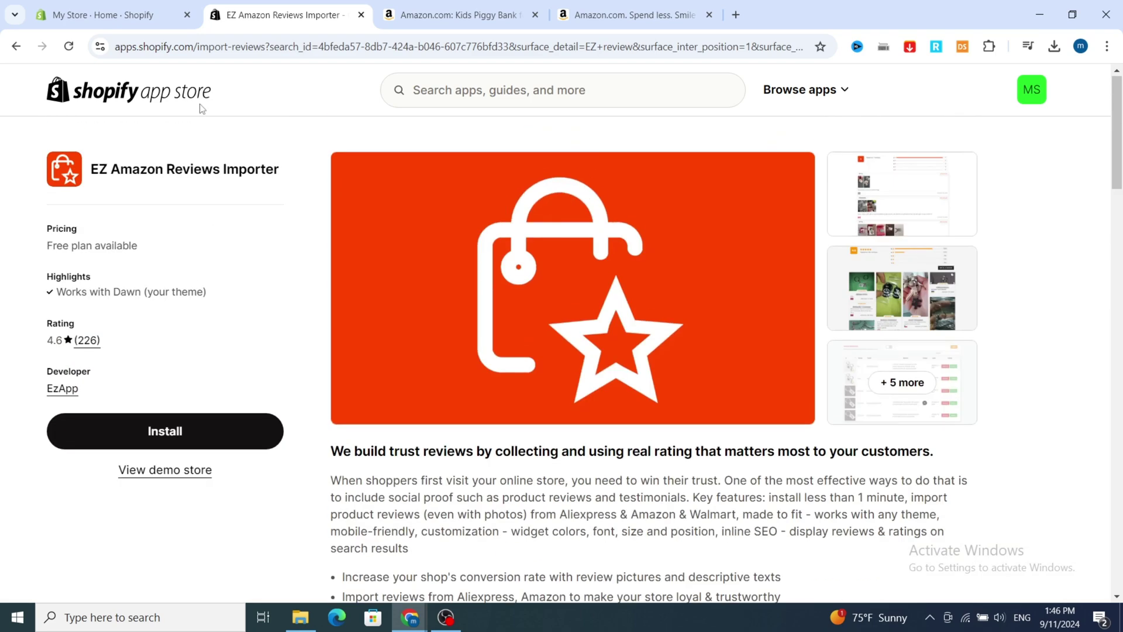
left_click(489, 16)
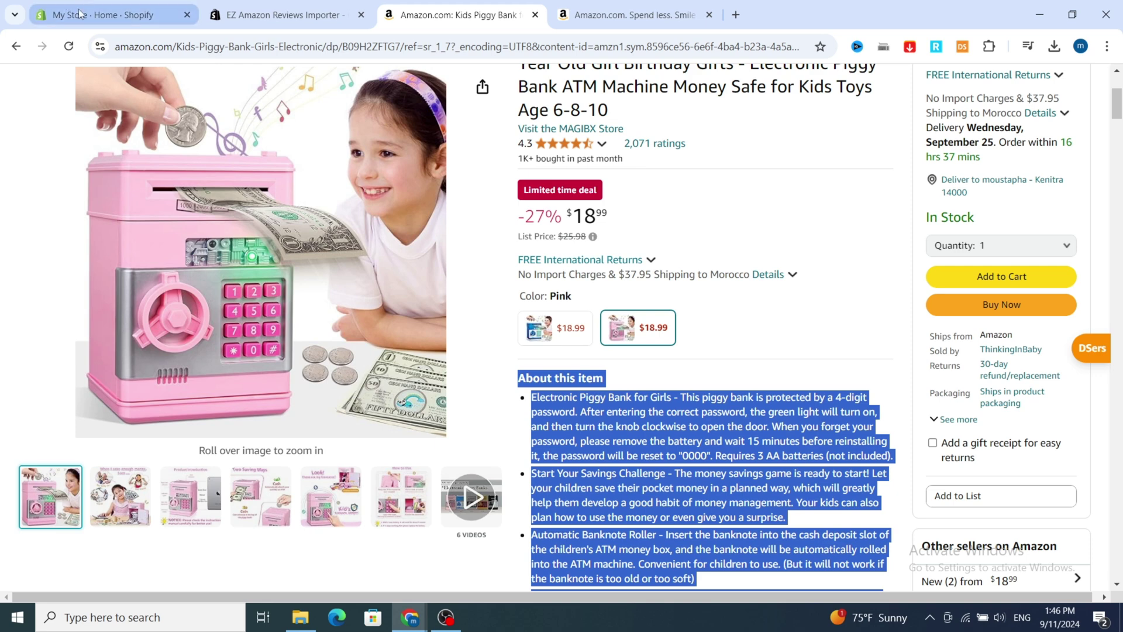
Step: Open the Shopify App Store from the store's apps and sales channels settings in the Shopify admin
left_click(82, 15)
scroll(246, 367, "down", 4)
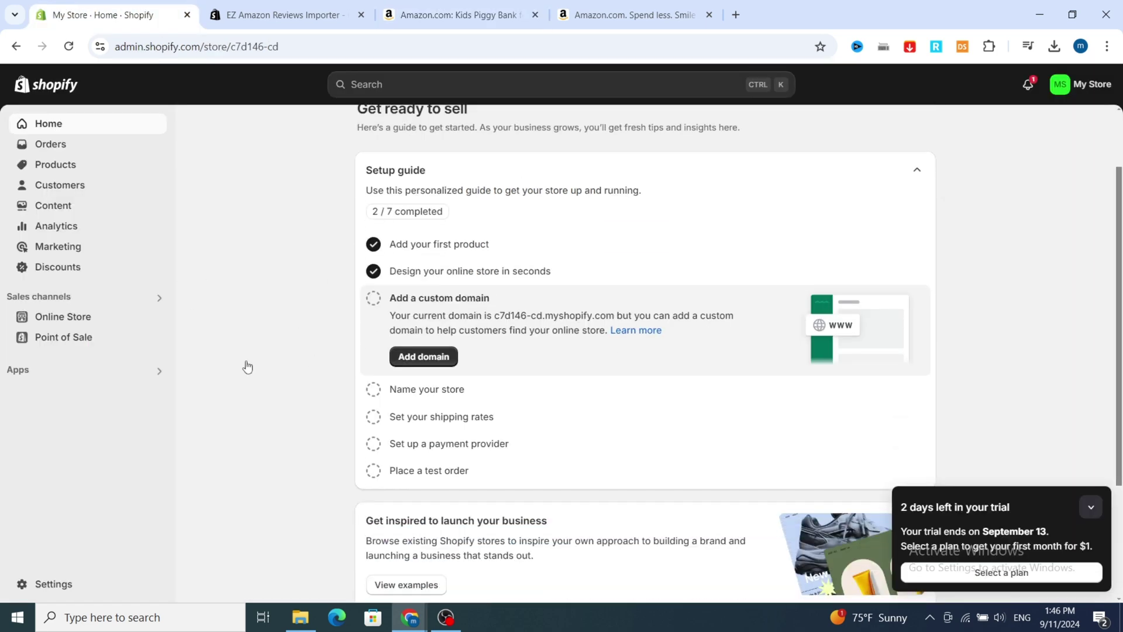
scroll(411, 350, "down", 1)
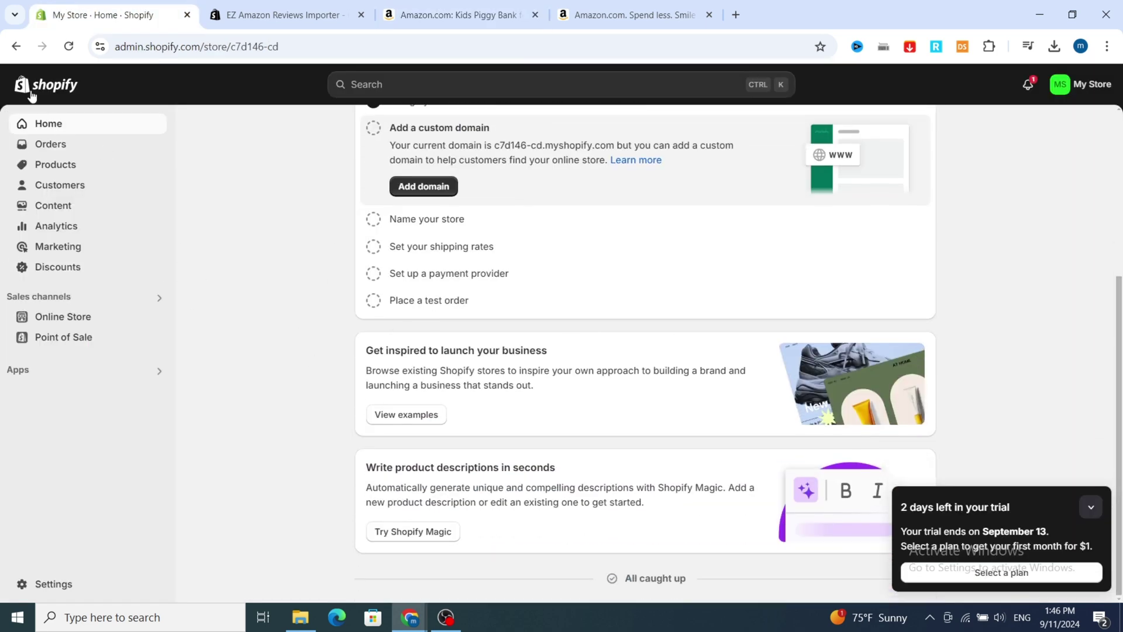
left_click(48, 590)
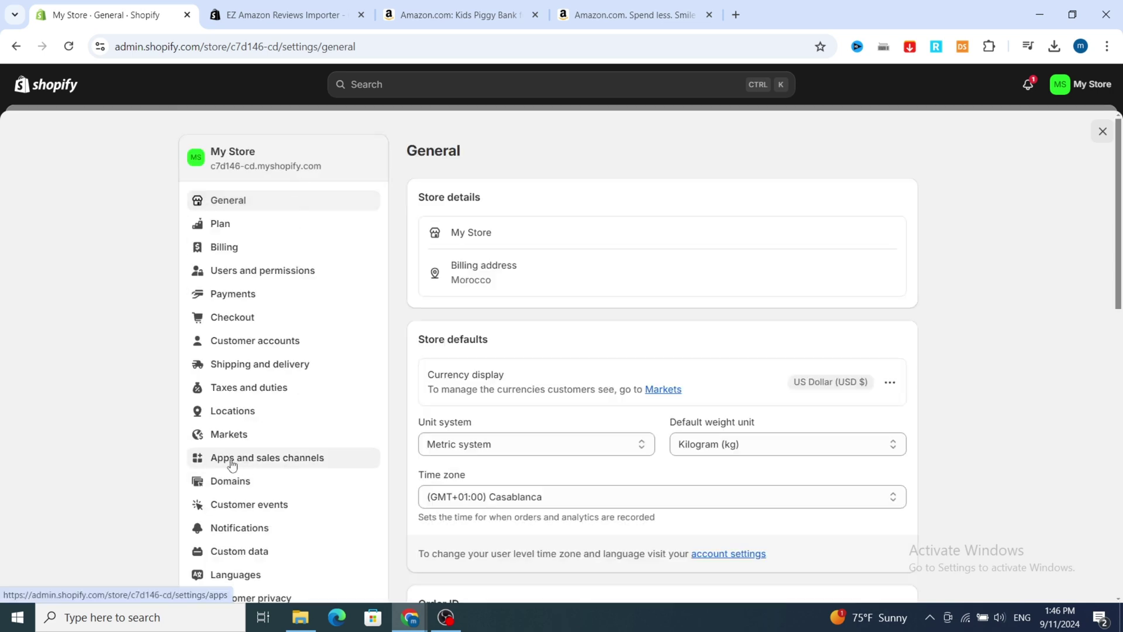
left_click(234, 461)
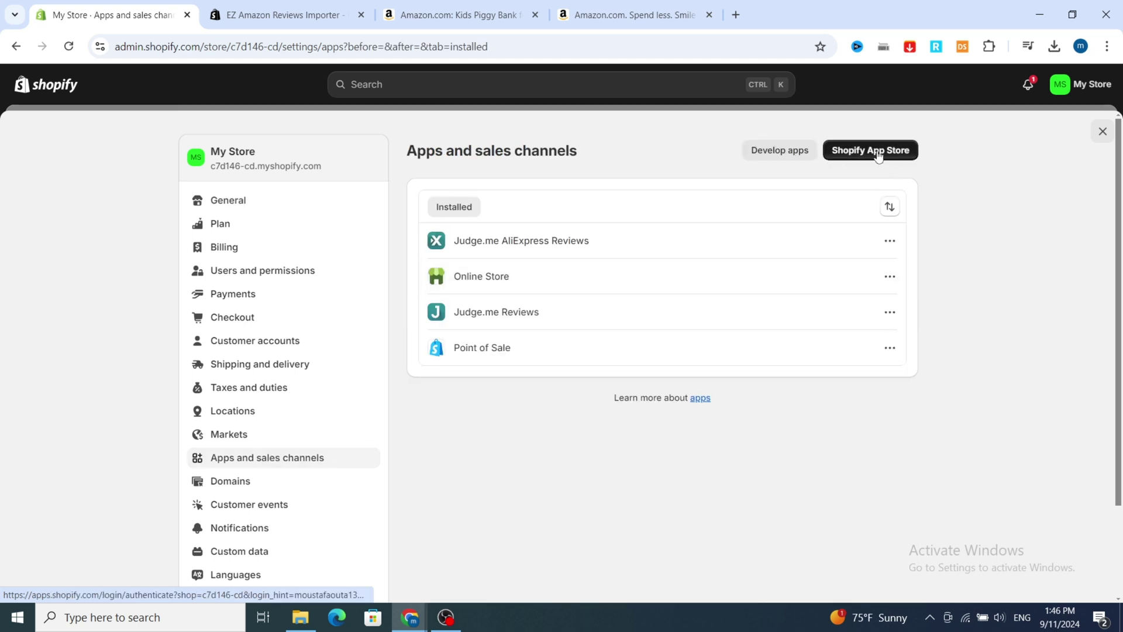
left_click(860, 159)
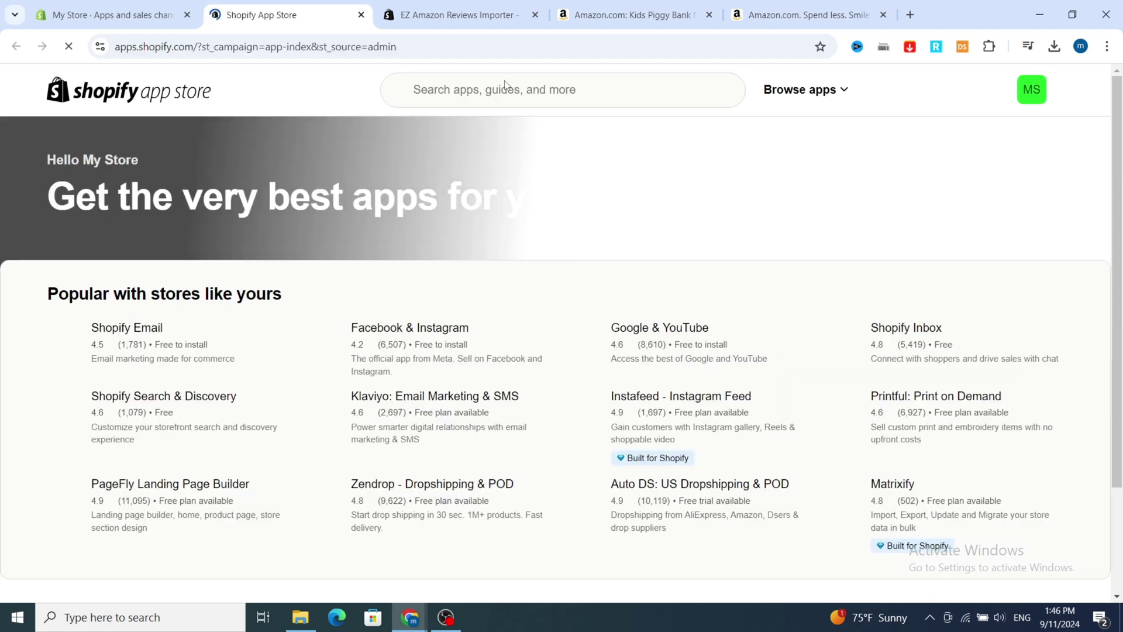
Step: Search the app store for "EZ AMAZ" and open the EZ Amazon Reviews Importer listing
left_click(503, 86)
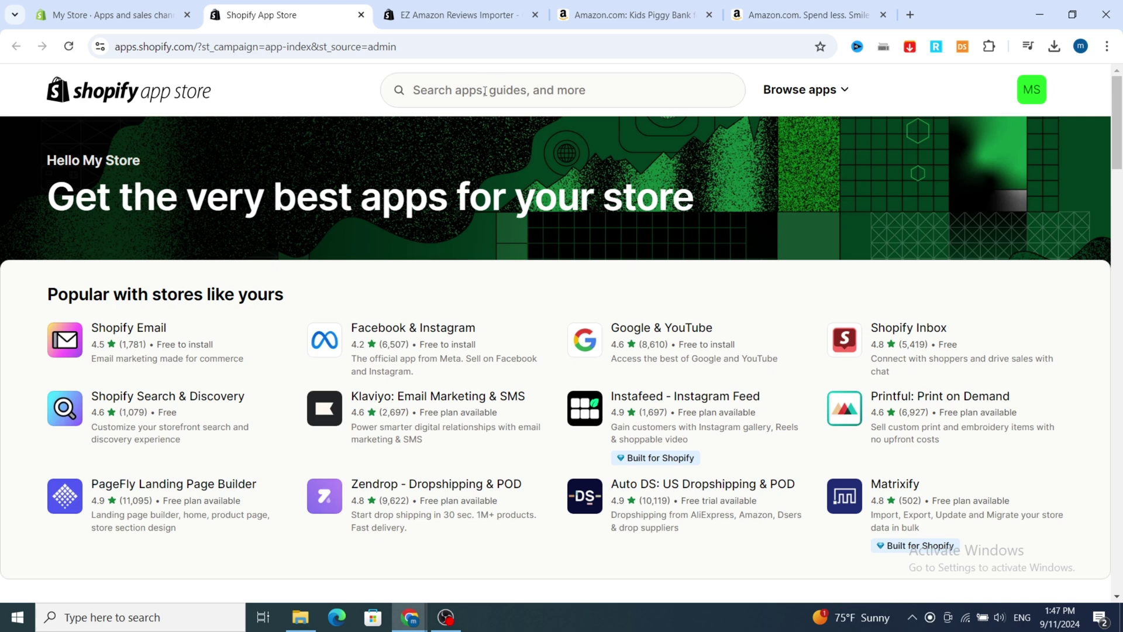
left_click(485, 90)
type("e")
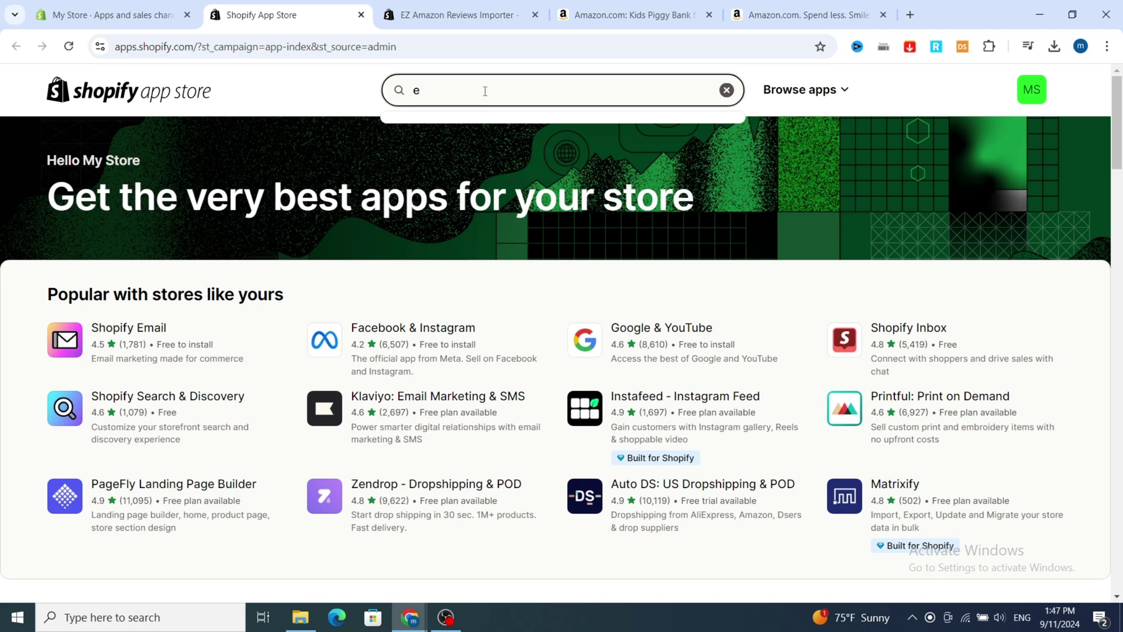
key("BackSpace")
type("EZ ")
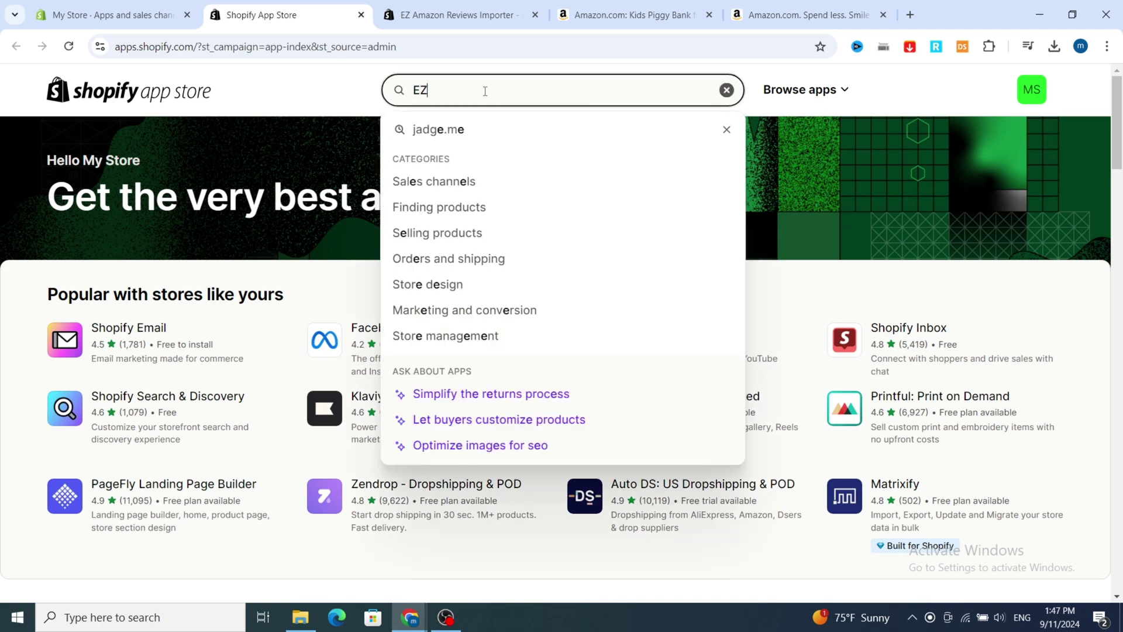
type("AMAZ")
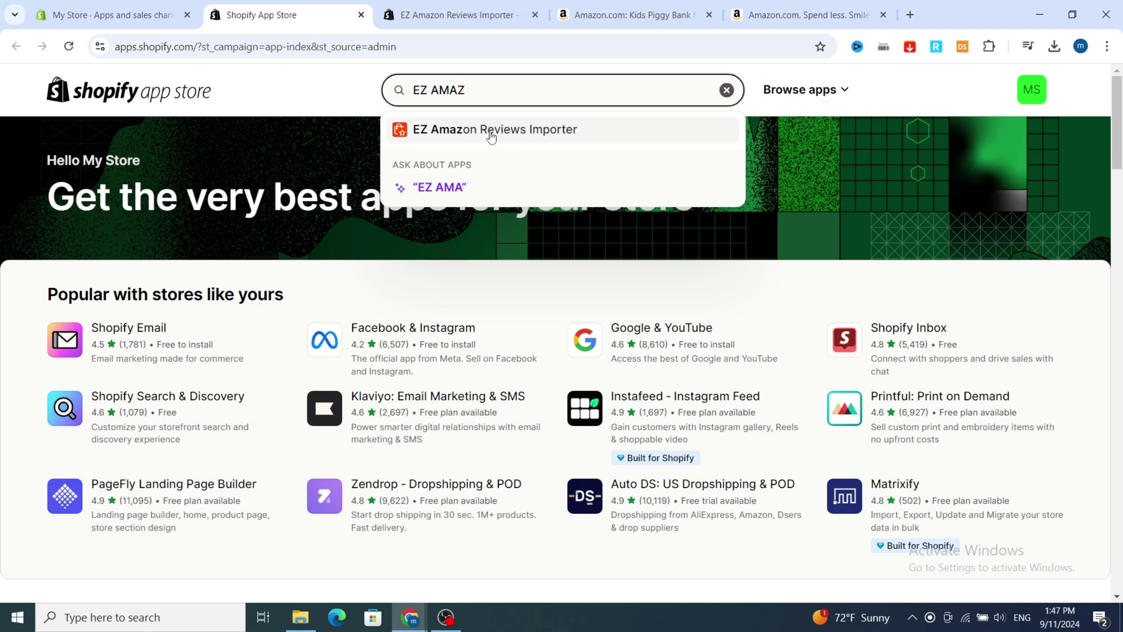
left_click(489, 131)
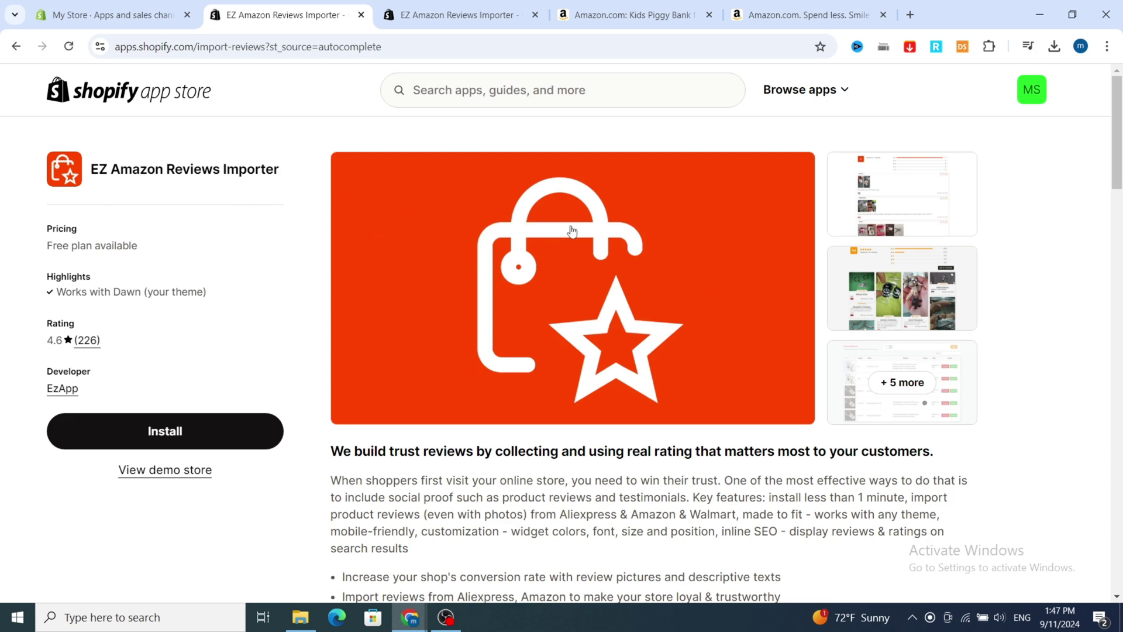
Step: Review the pricing plans of EZ Amazon Reviews Importer and install the app on the store
scroll(447, 244, "down", 8)
scroll(301, 354, "down", 5)
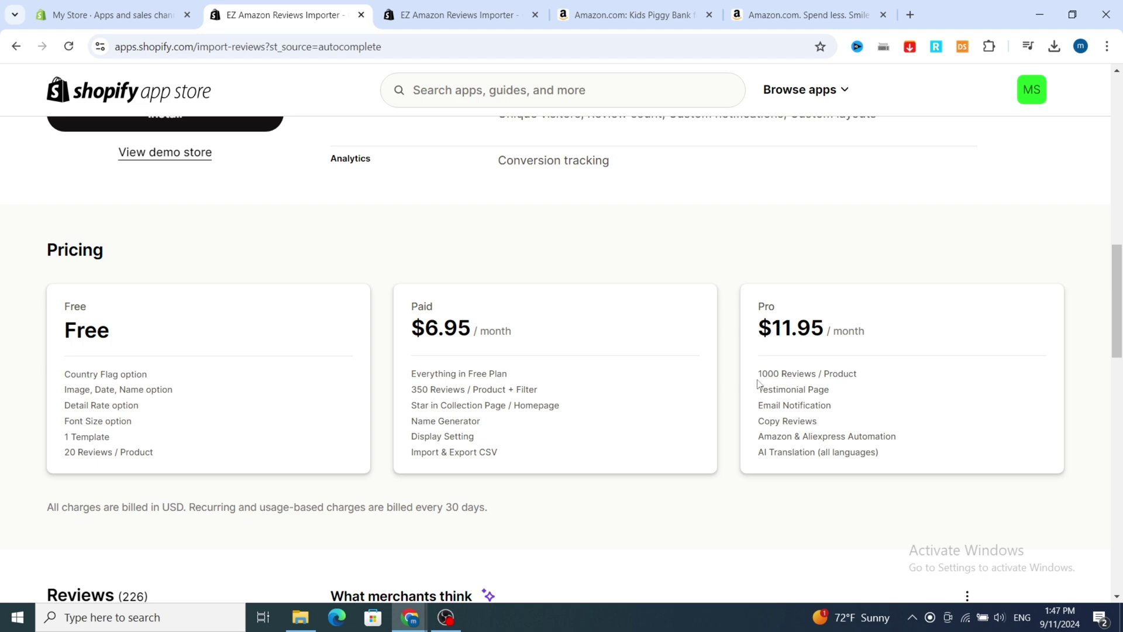
scroll(585, 409, "down", 2)
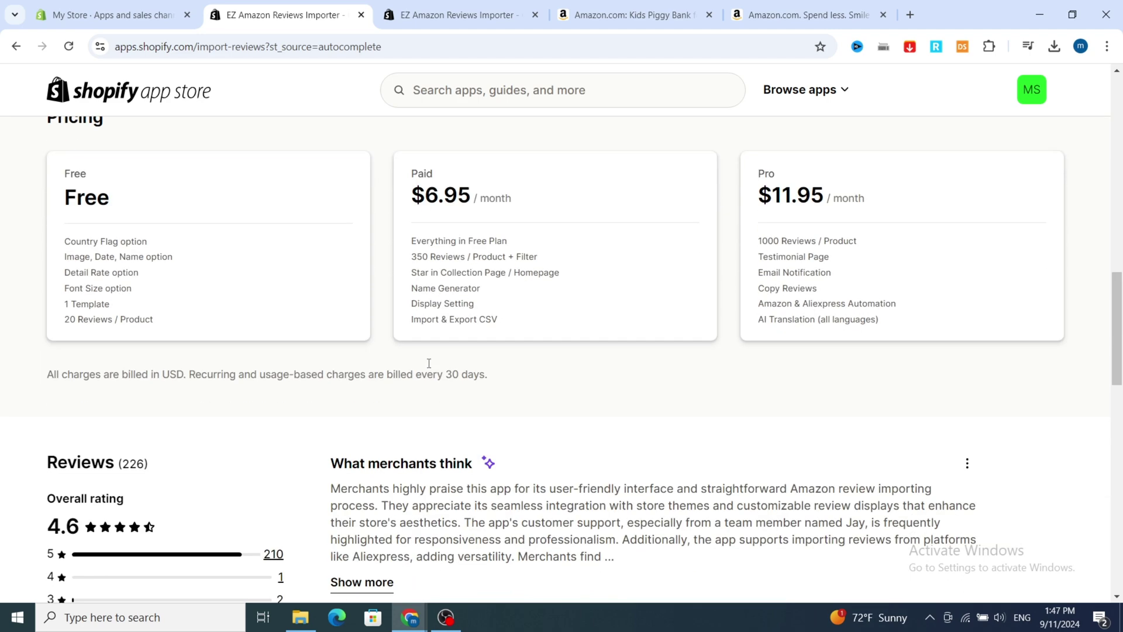
scroll(468, 386, "up", 4)
scroll(357, 390, "down", 2)
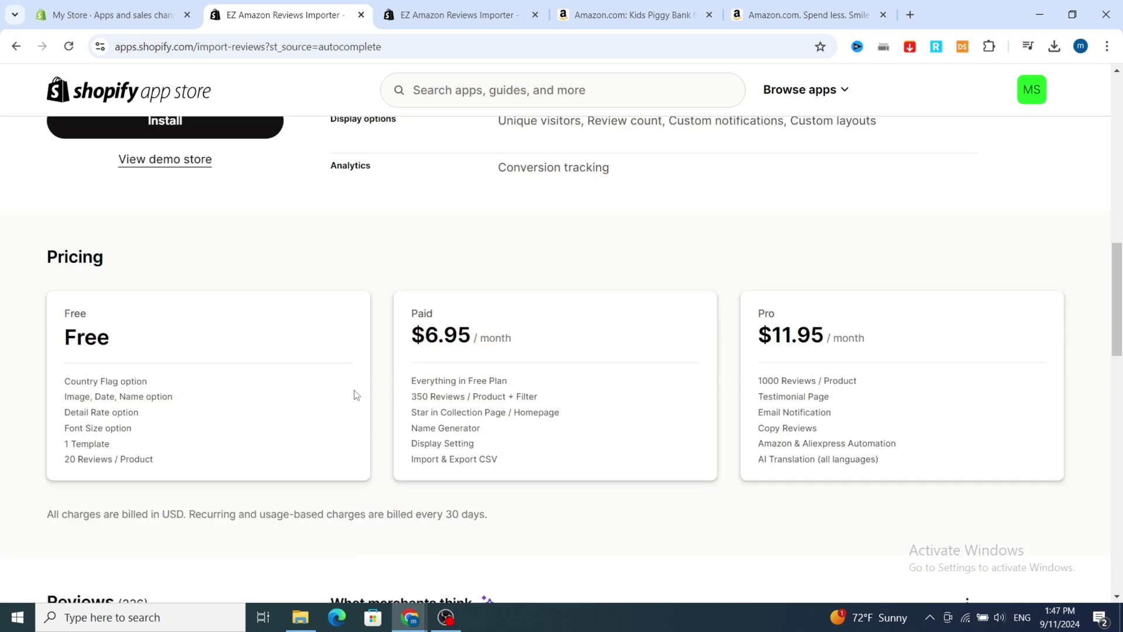
scroll(633, 350, "up", 3)
scroll(275, 438, "down", 2)
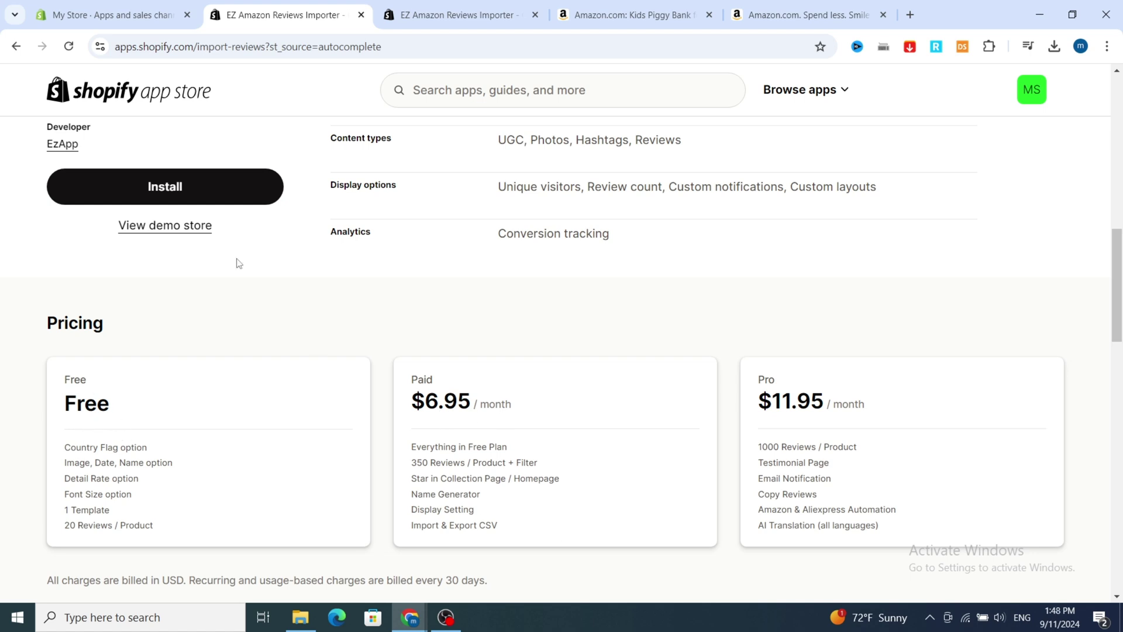
left_click(179, 193)
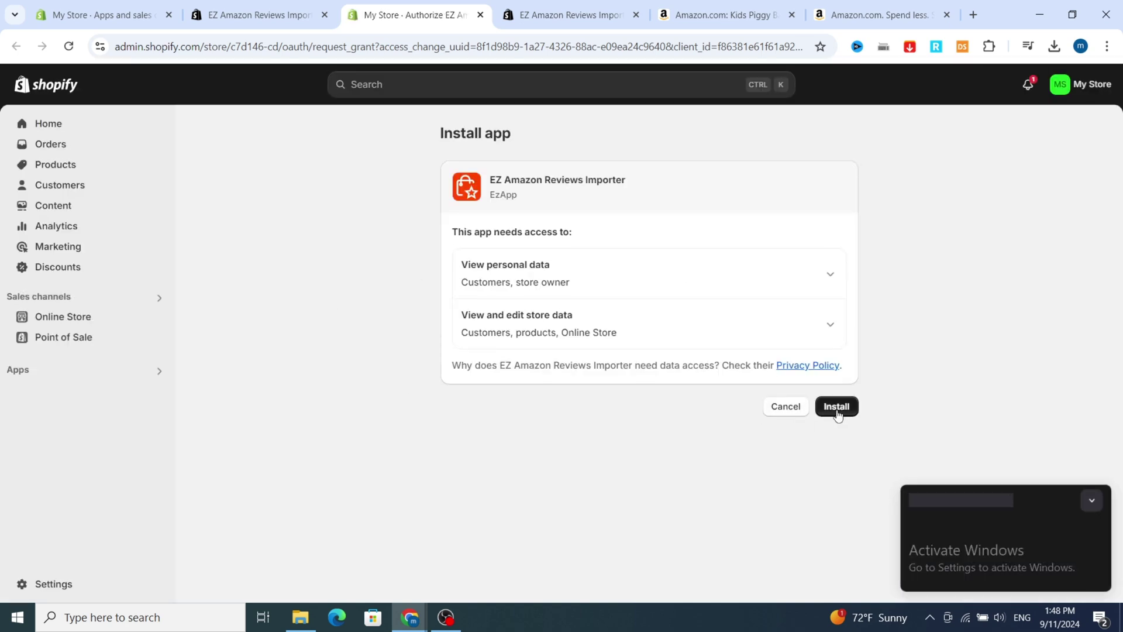
left_click(836, 410)
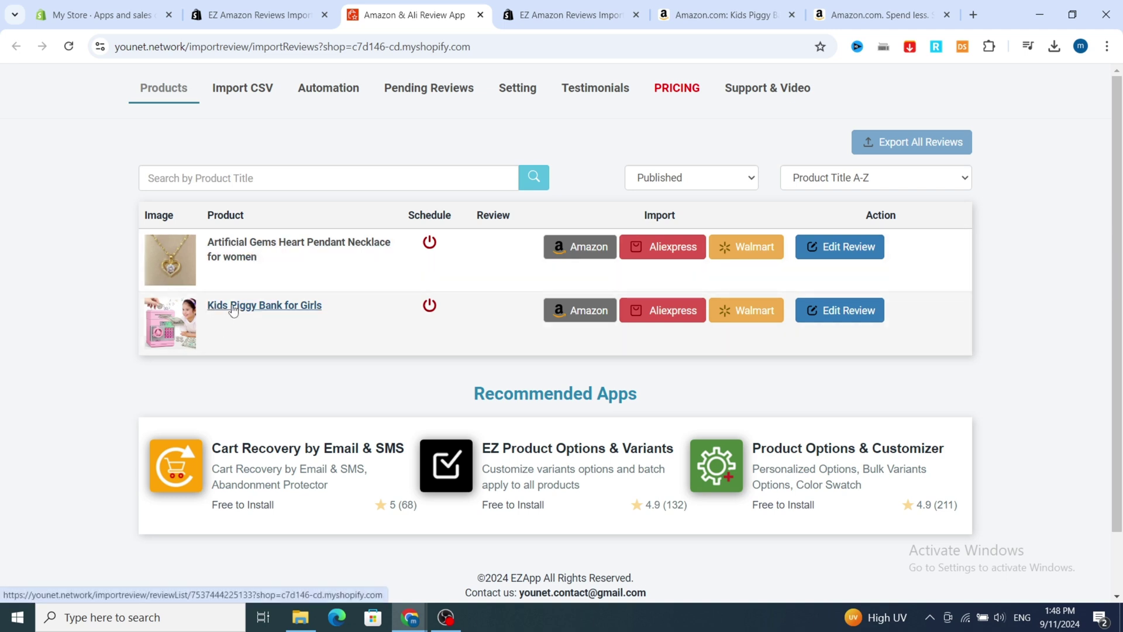
Step: View the app's review list for the Kids Piggy Bank for Girls product and return to its product list
left_click(234, 305)
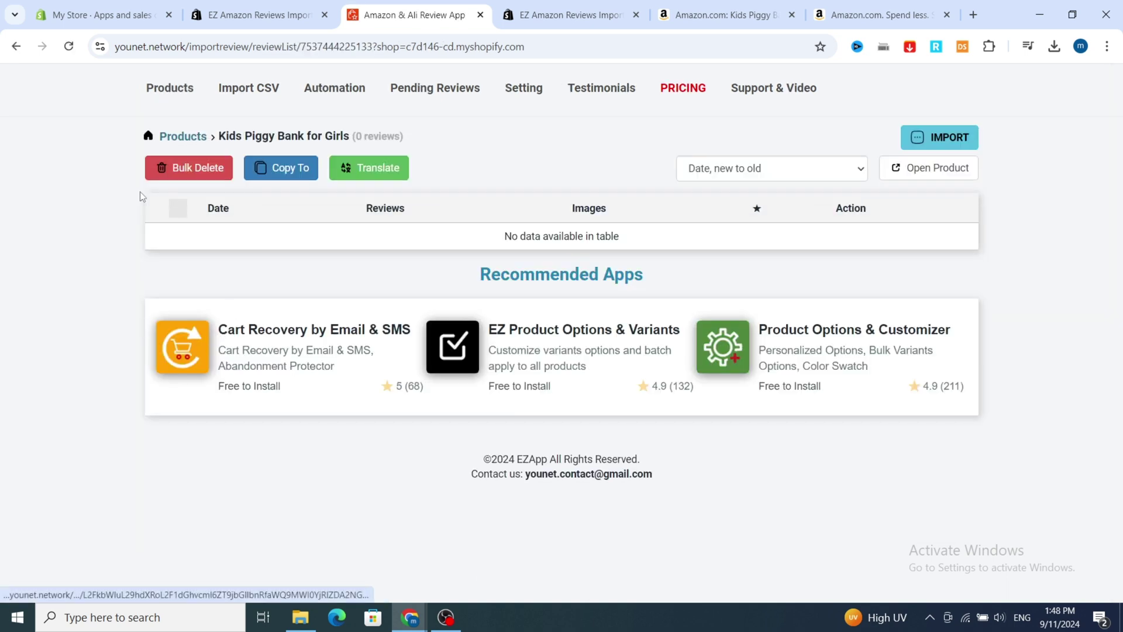
left_click(14, 47)
Step: Open the Kids Piggy Bank for Girls product in the Shopify admin and copy its title
left_click(59, 12)
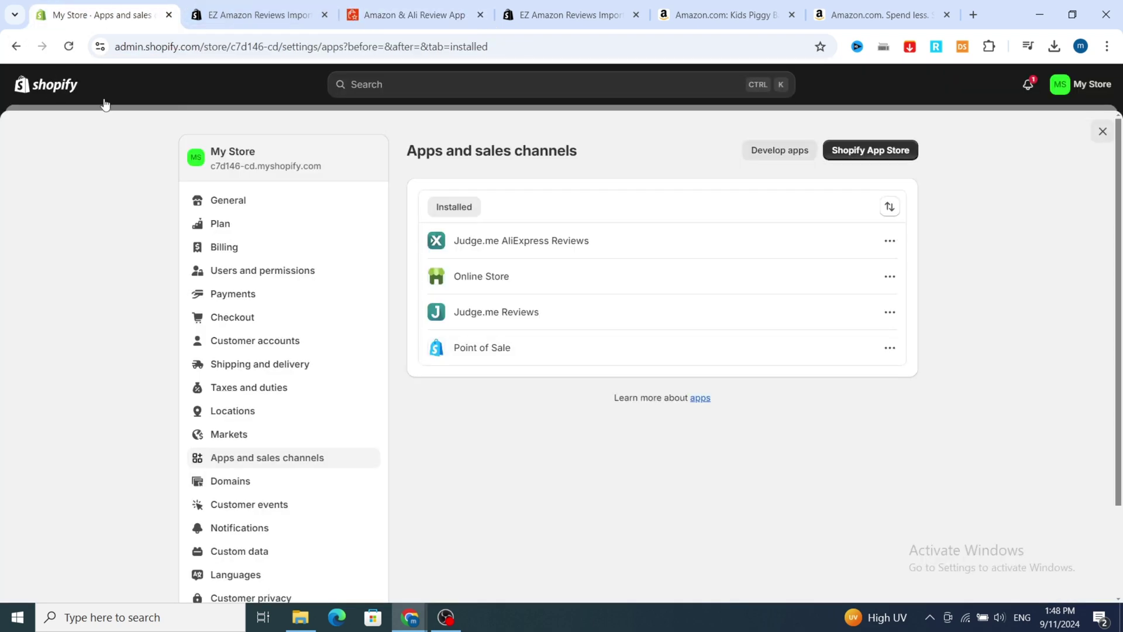
left_click(137, 223)
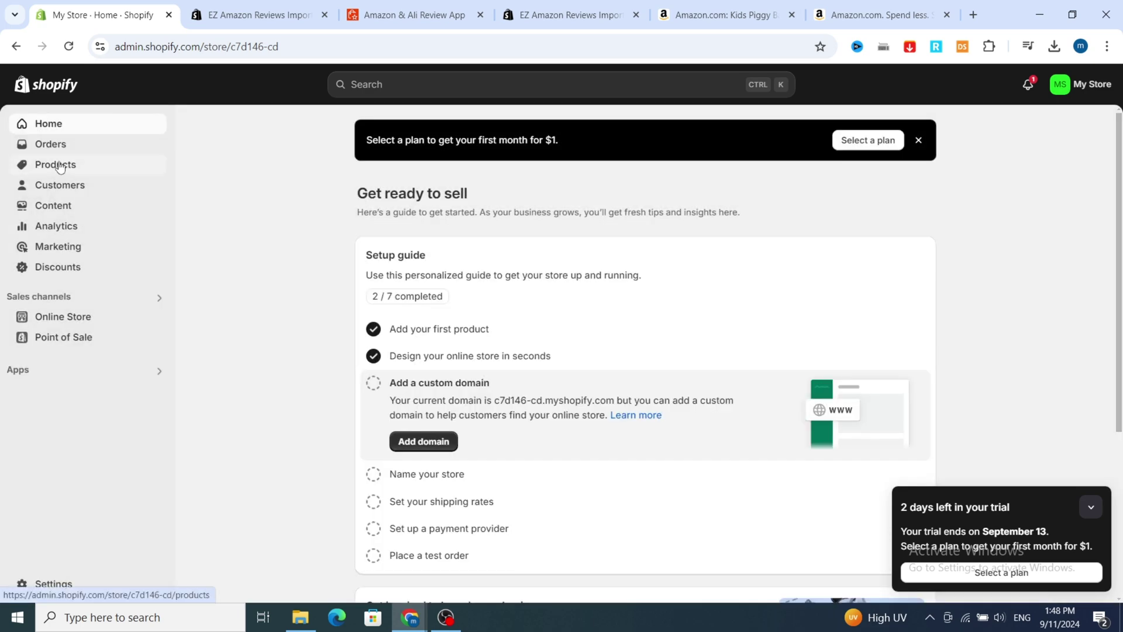
left_click(58, 165)
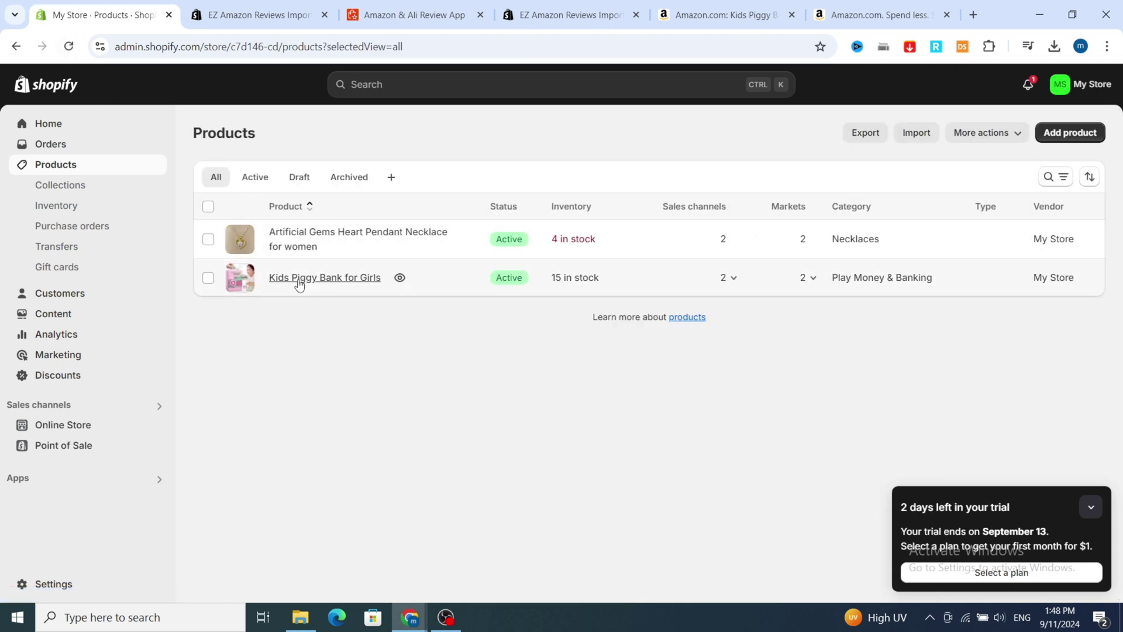
left_click(303, 283)
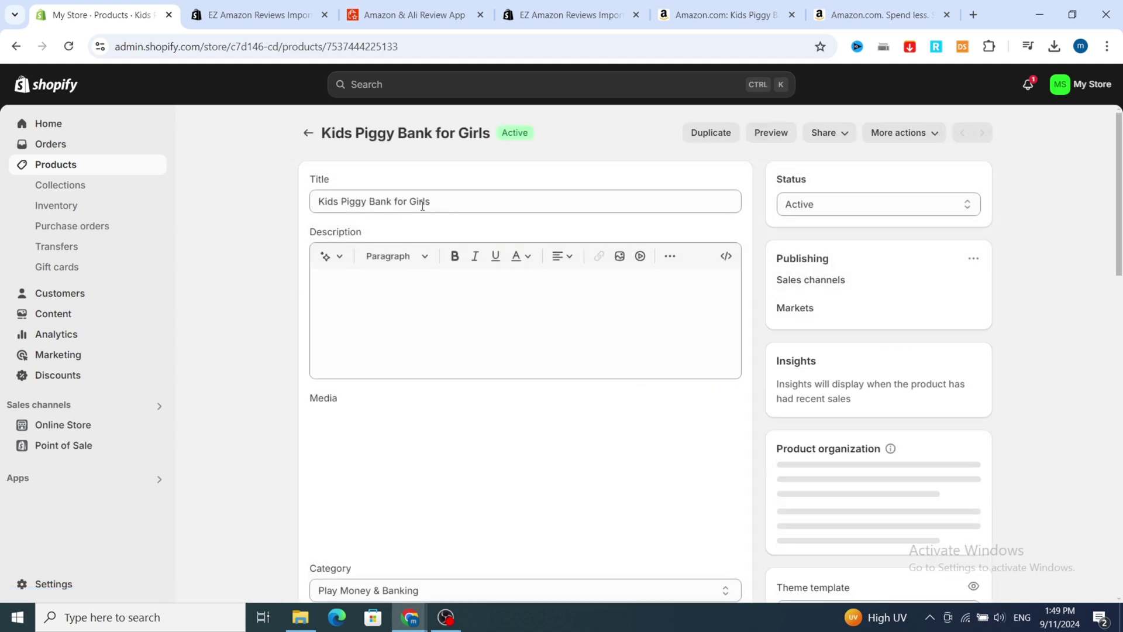
triple_click(423, 205)
key("ctrl+c")
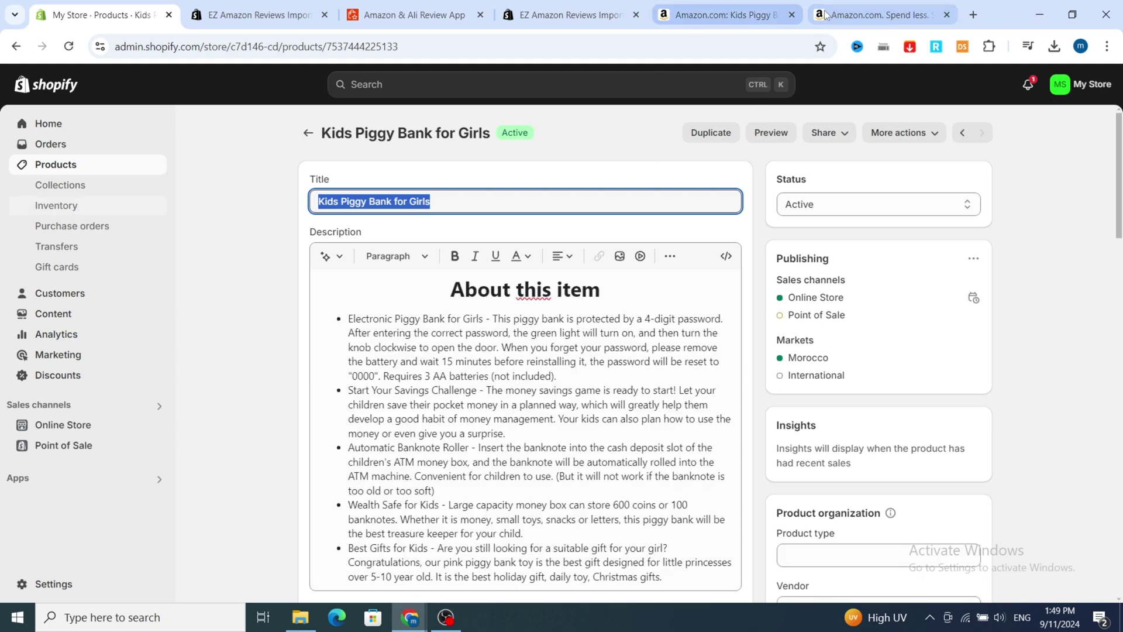
Step: Search Amazon for "Kids Piggy Bank for Girls" using the copied title and look through the matching products
left_click(880, 17)
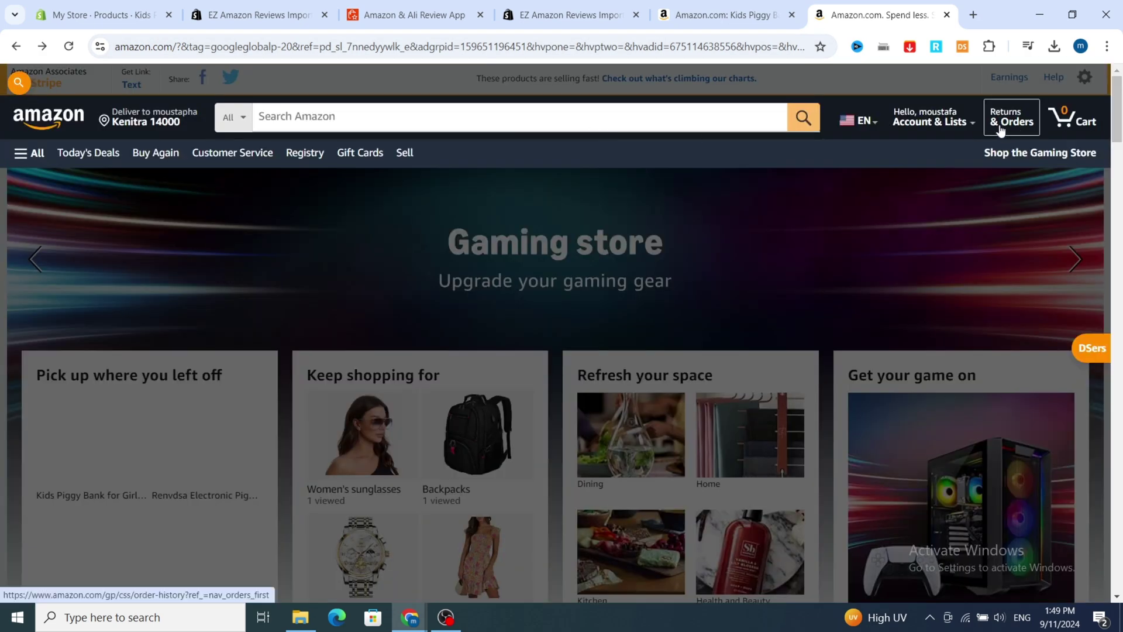
mouse_move(920, 131)
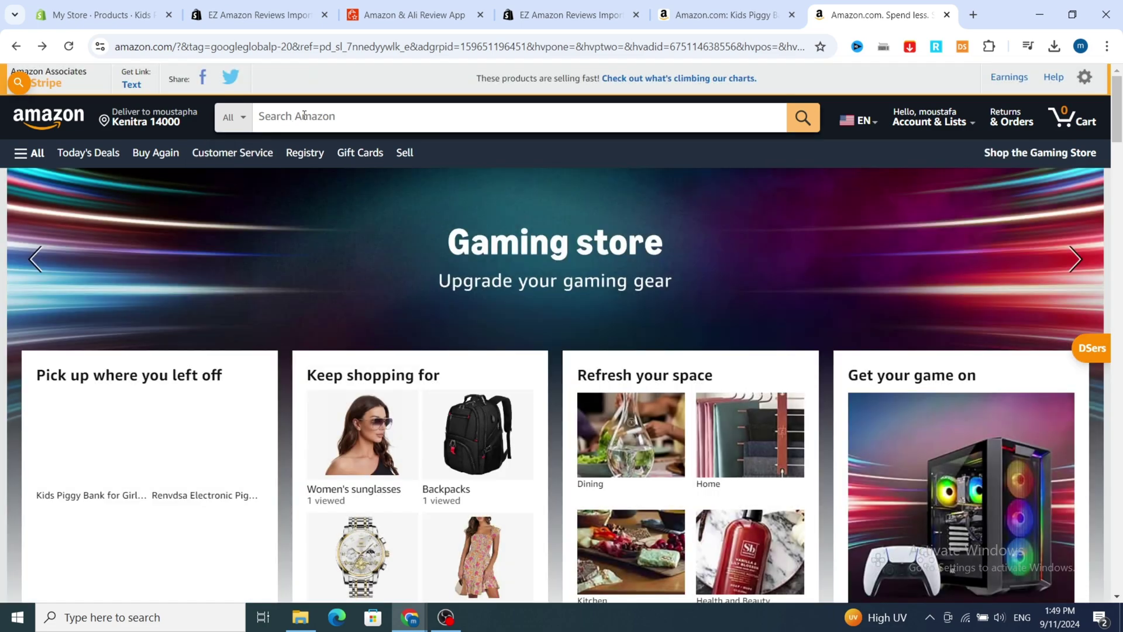
left_click(304, 115)
key("ctrl+v")
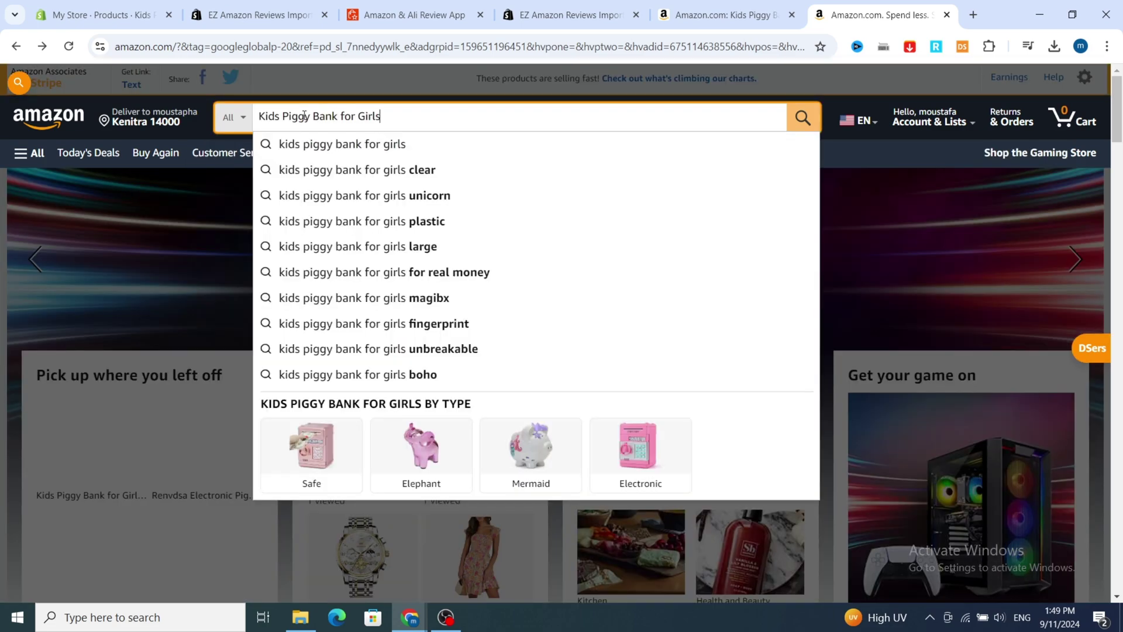
key("Return")
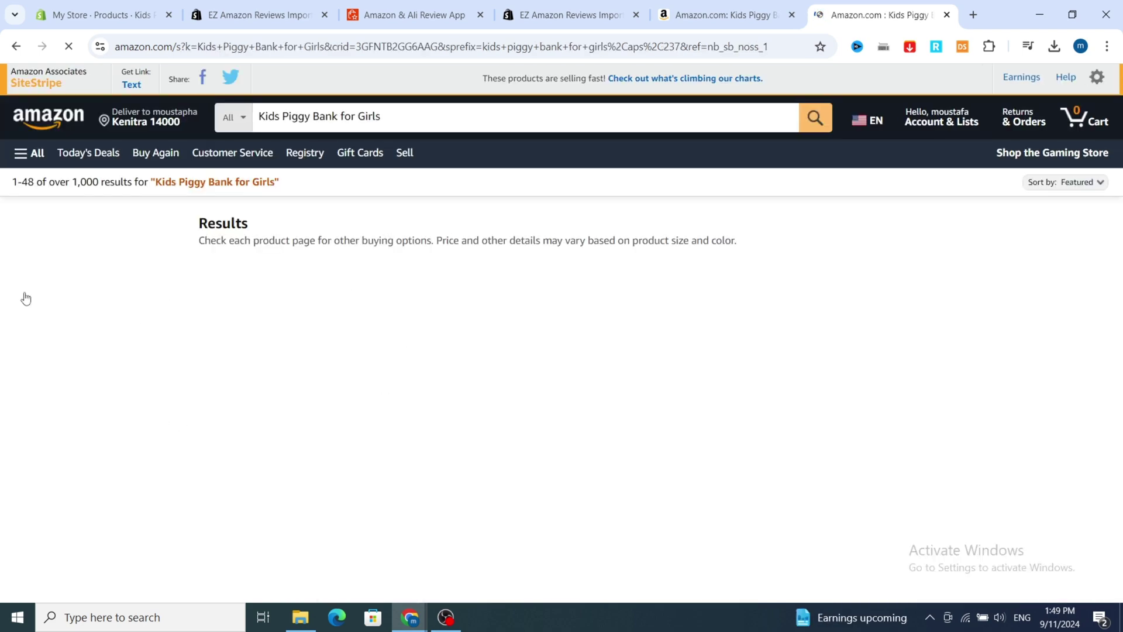
scroll(628, 300, "down", 3)
scroll(629, 300, "down", 2)
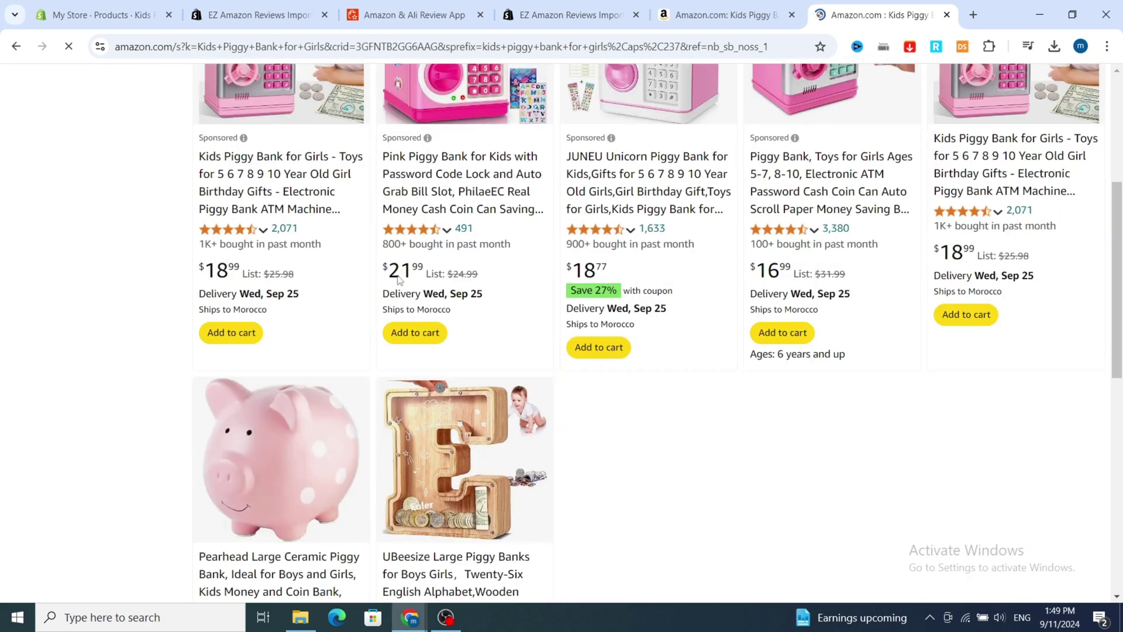
scroll(397, 280, "up", 4)
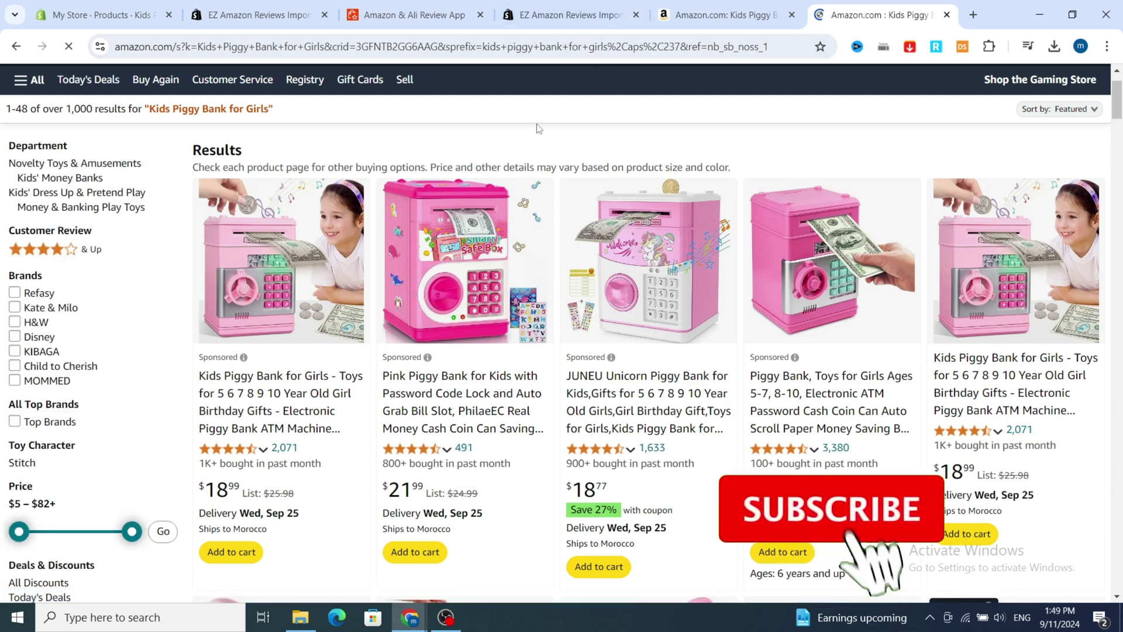
Step: Look through the already open Amazon page of the kids piggy bank towards its customer reviews and close the extra Amazon tab
left_click(729, 17)
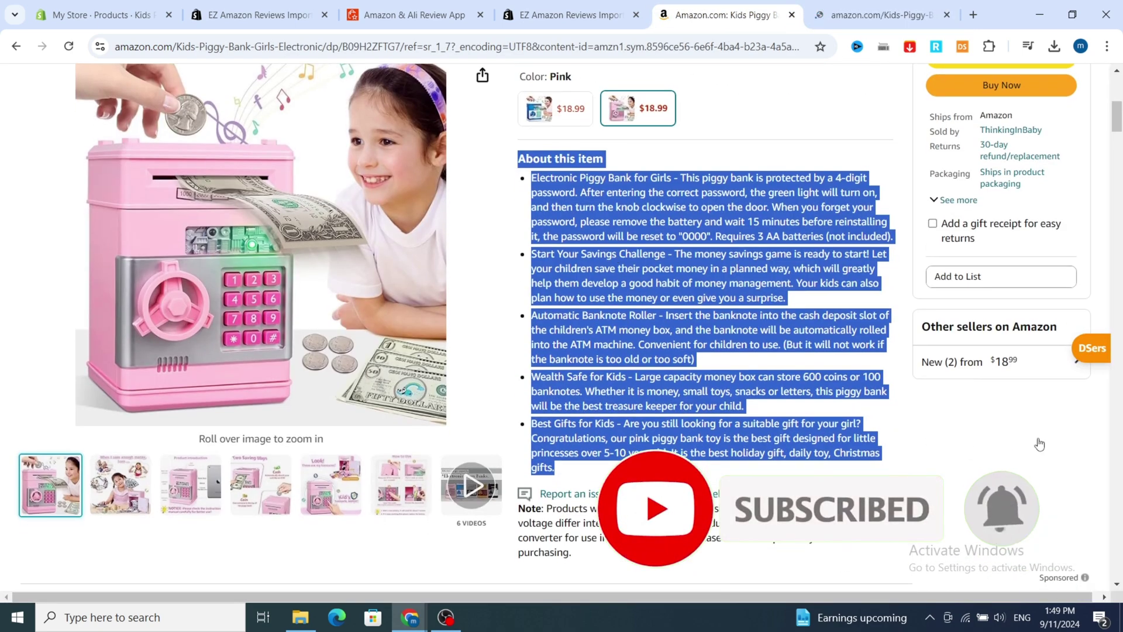
scroll(975, 454, "down", 10)
scroll(727, 407, "down", 5)
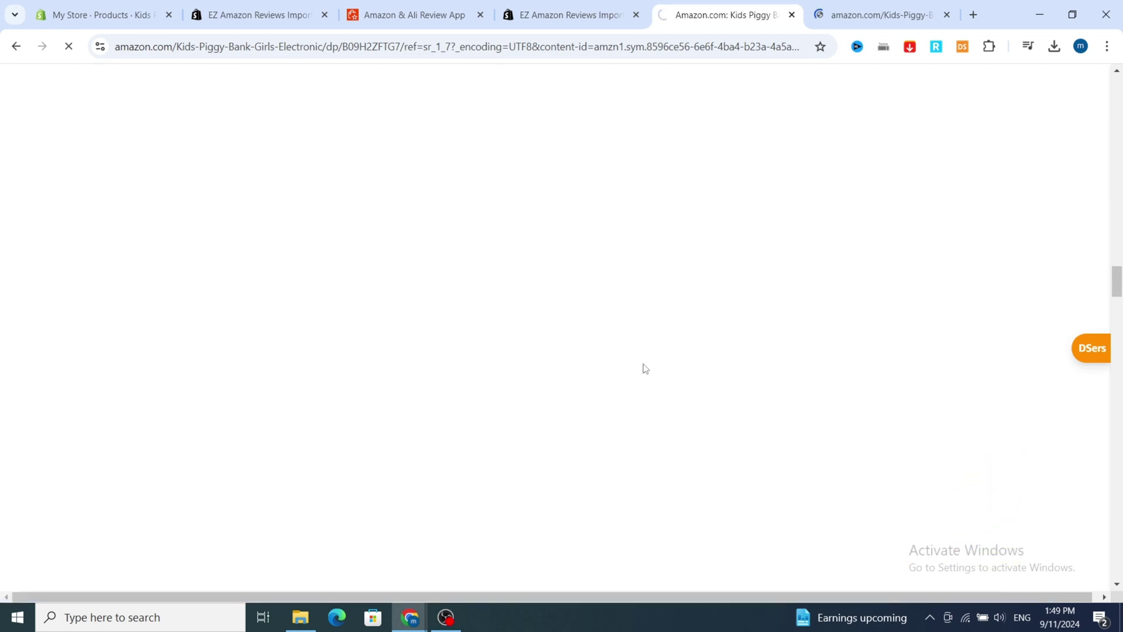
left_click(946, 15)
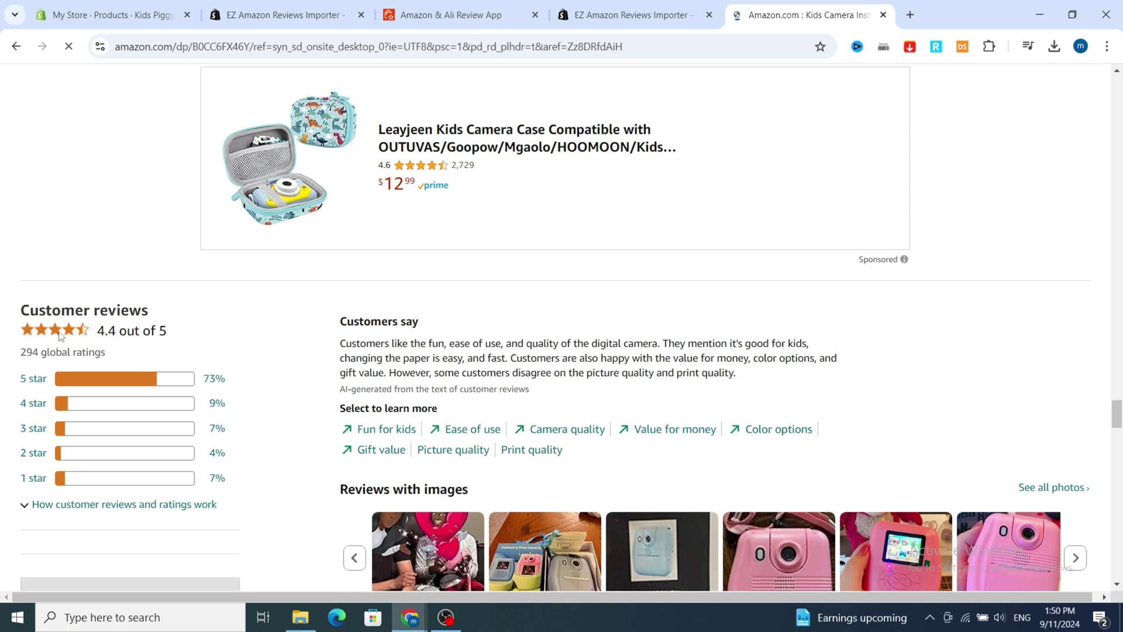
Step: Look through the customer reviews and star rating breakdown on the Amazon page of the kids instant camera
scroll(352, 126, "down", 10)
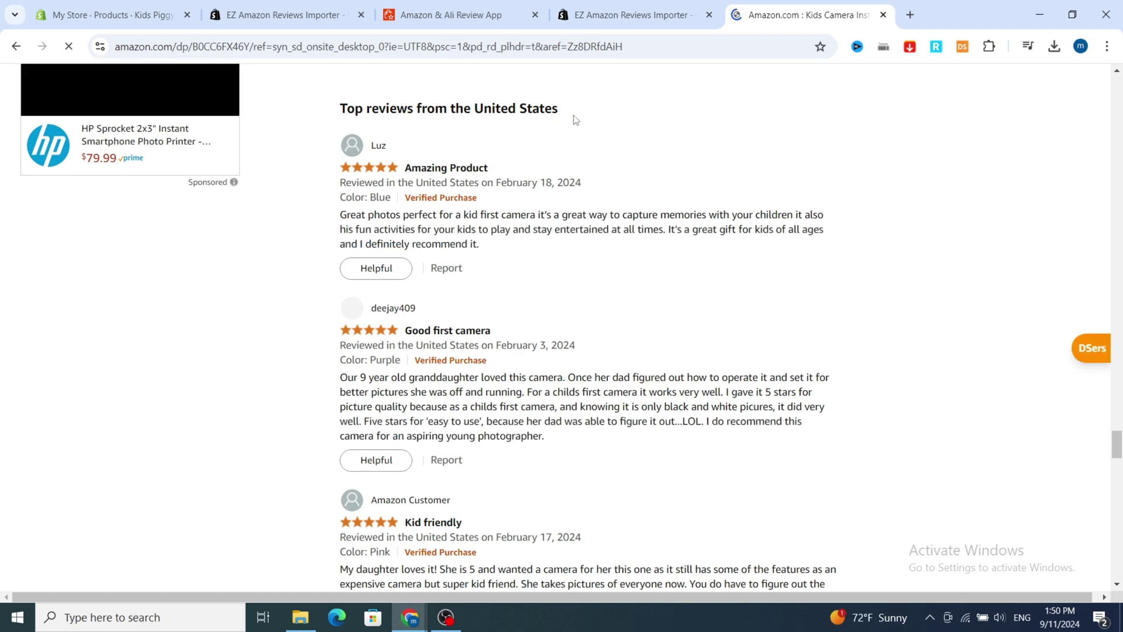
scroll(516, 291, "down", 10)
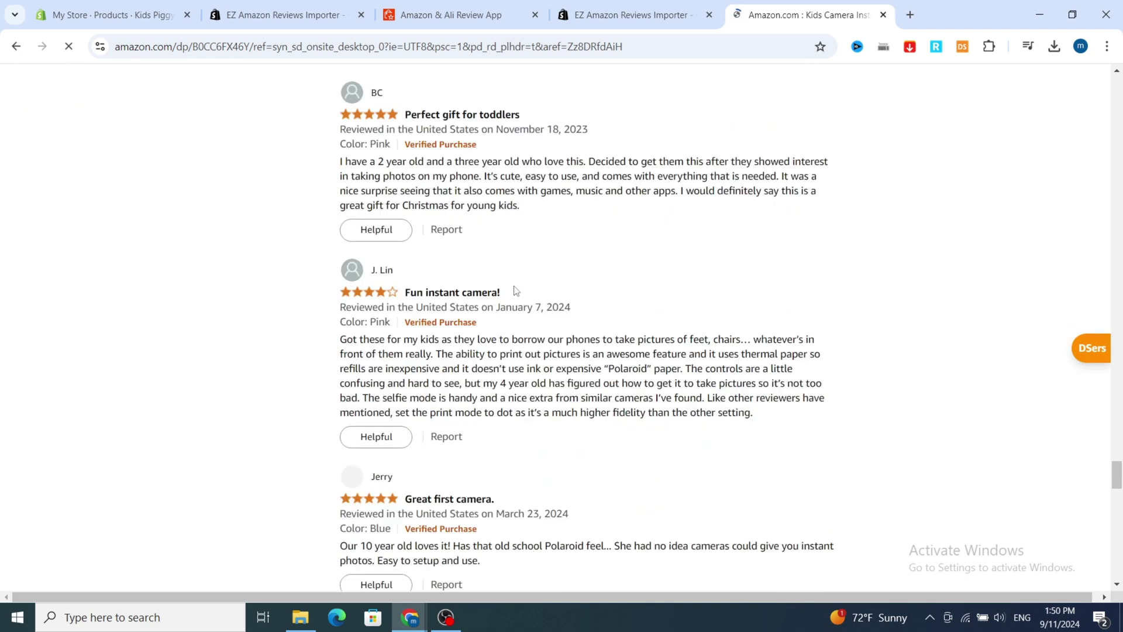
scroll(515, 290, "down", 10)
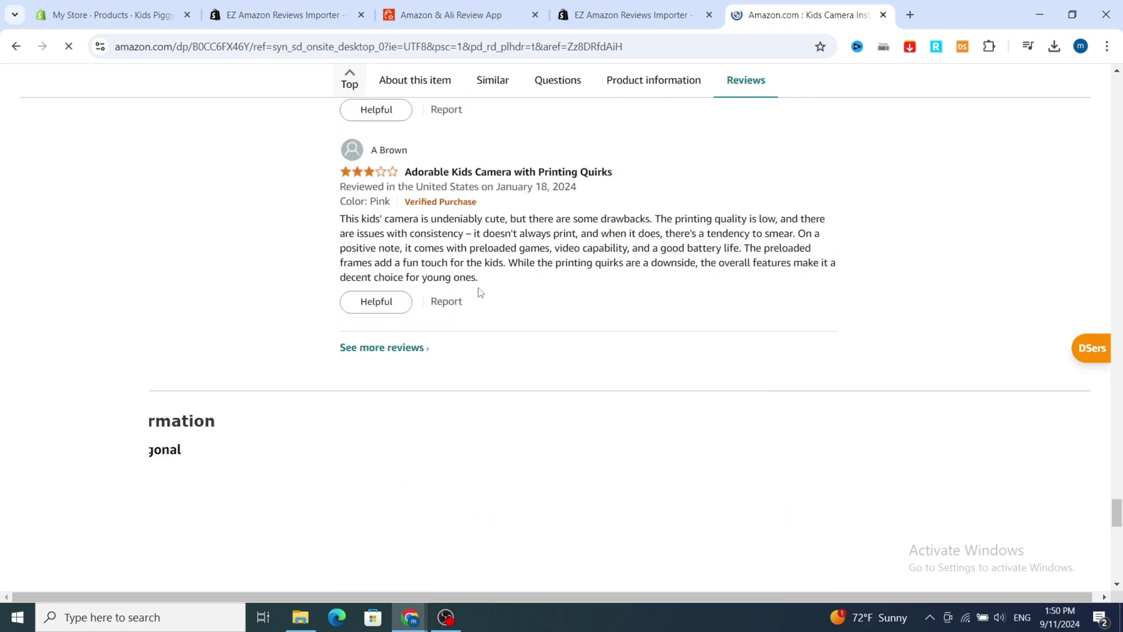
scroll(495, 293, "up", 9)
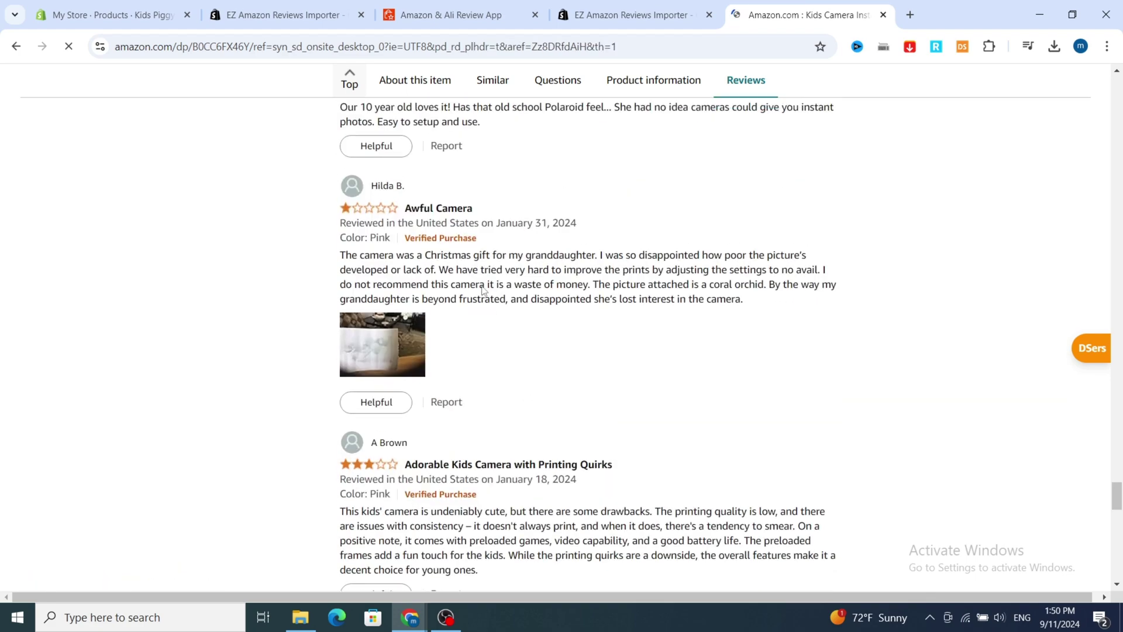
scroll(406, 225, "up", 20)
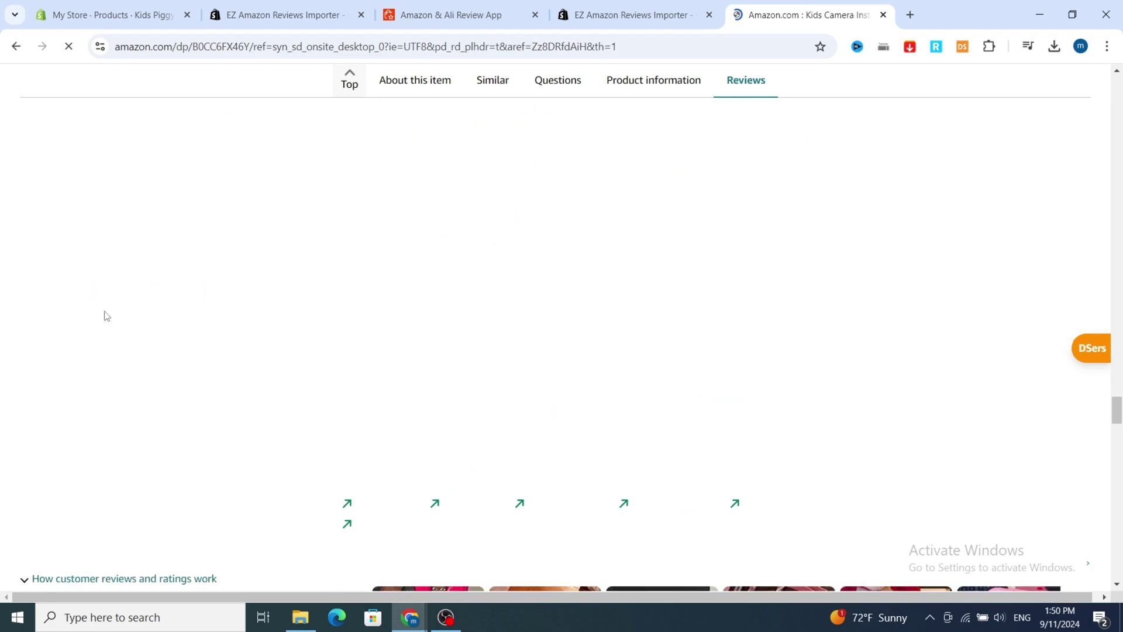
scroll(173, 309, "down", 7)
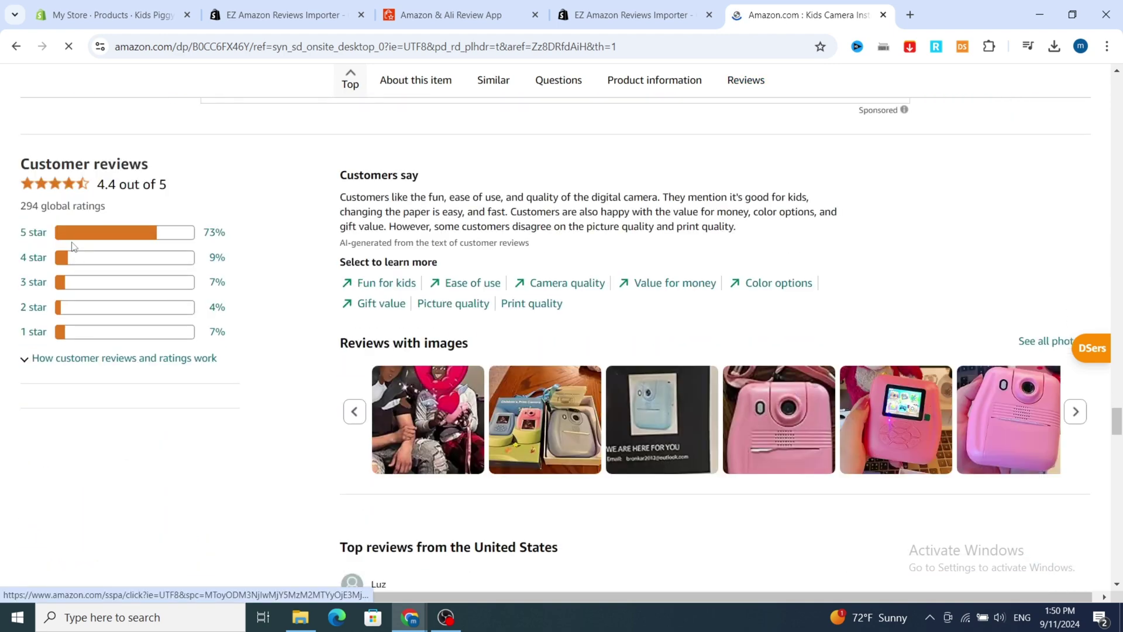
Step: Open the Amazon review import for Kids Piggy Bank for Girls and fill in the copied URL of the kids camera Amazon page
left_click(467, 15)
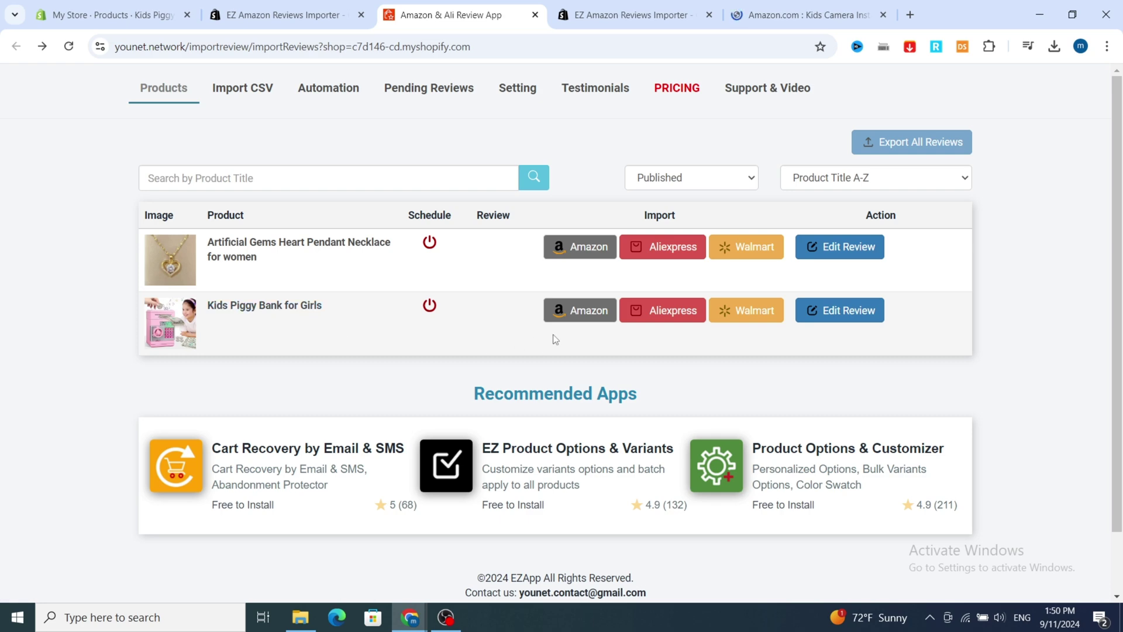
left_click(576, 320)
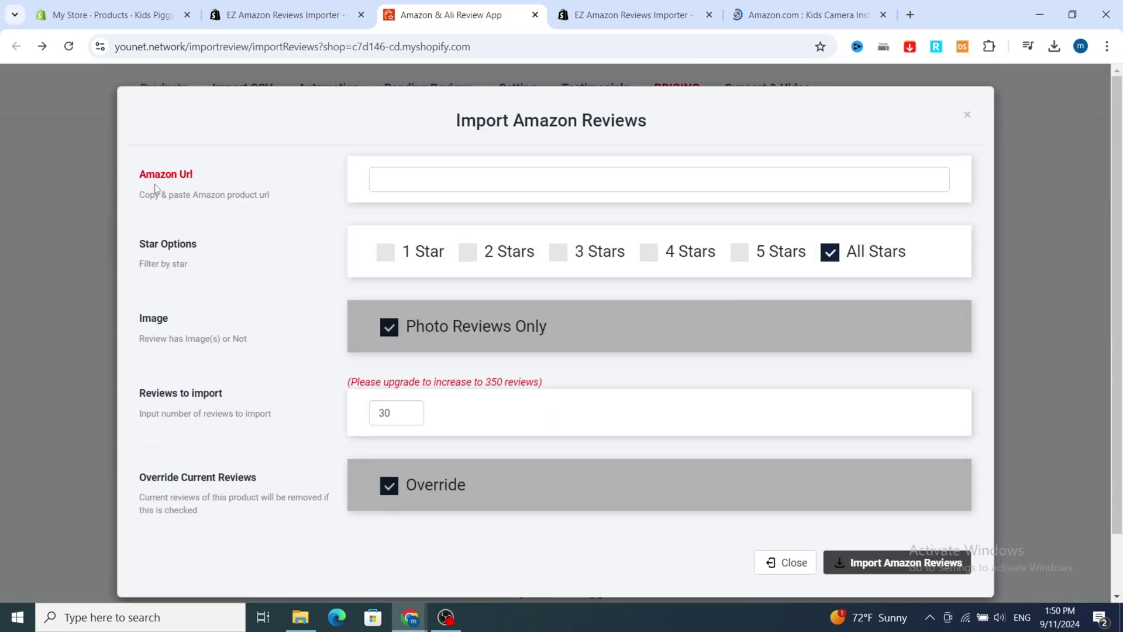
left_click(474, 188)
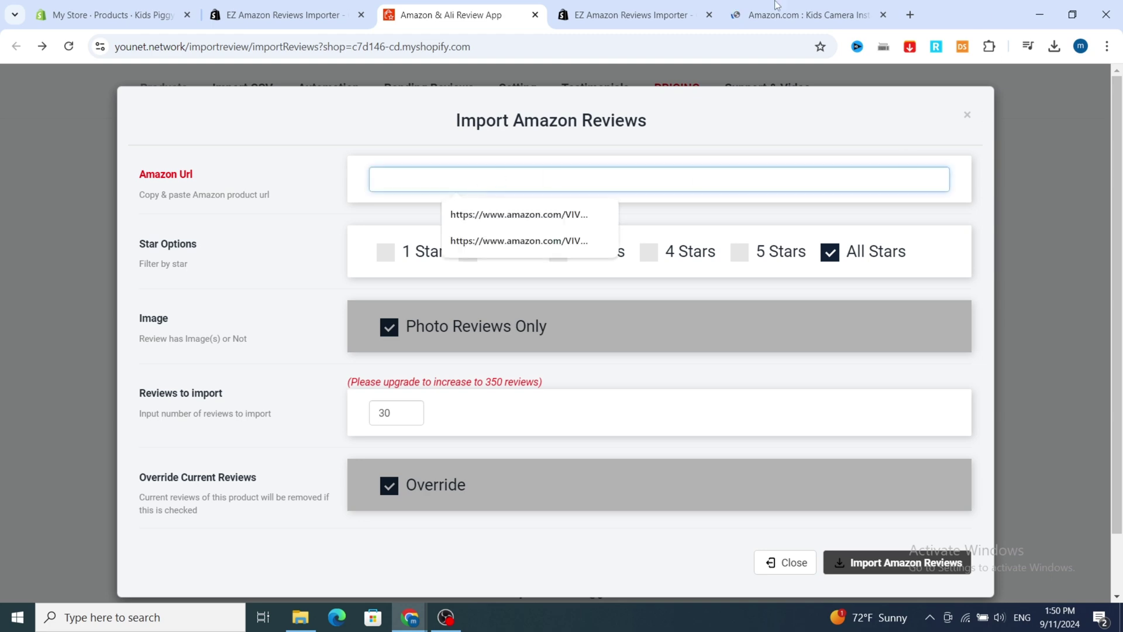
left_click(760, 18)
left_click(485, 47)
key("ctrl+c")
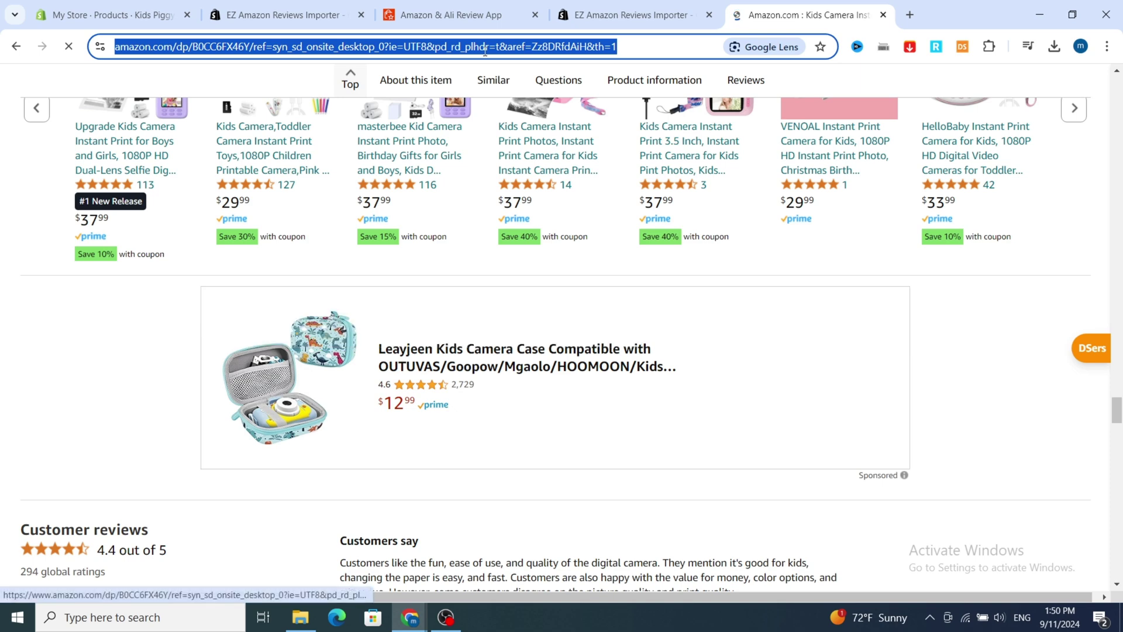
left_click(451, 14)
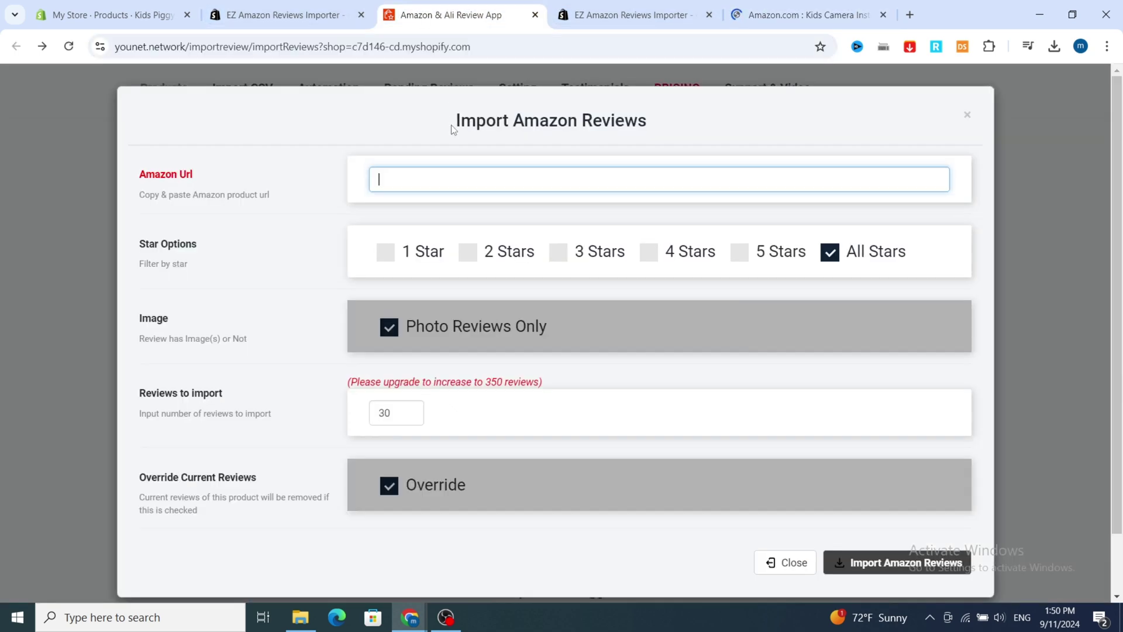
left_click(439, 178)
key("ctrl+v")
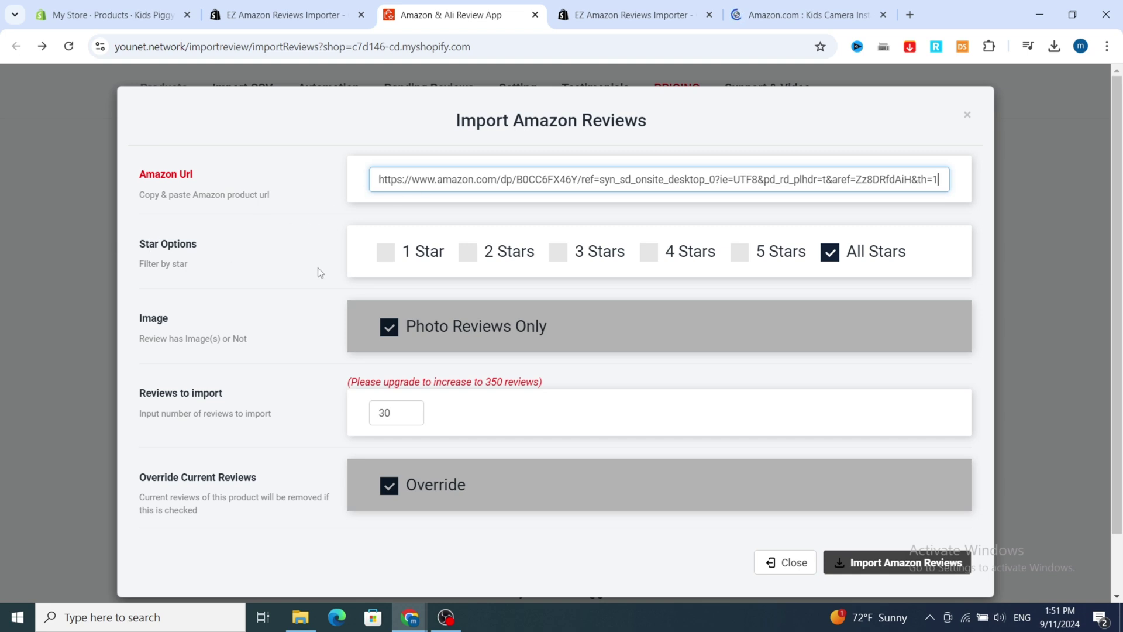
Step: Restrict the import to 3, 4 and 5 star reviews, set the number of reviews to 10, and import them
left_click(739, 253)
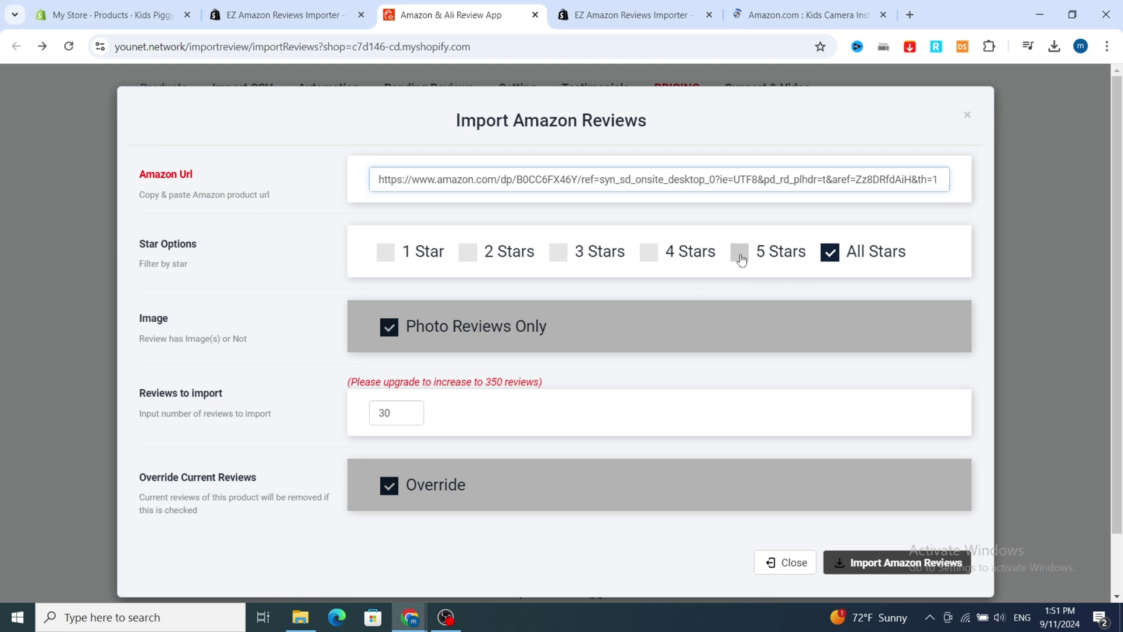
left_click(649, 253)
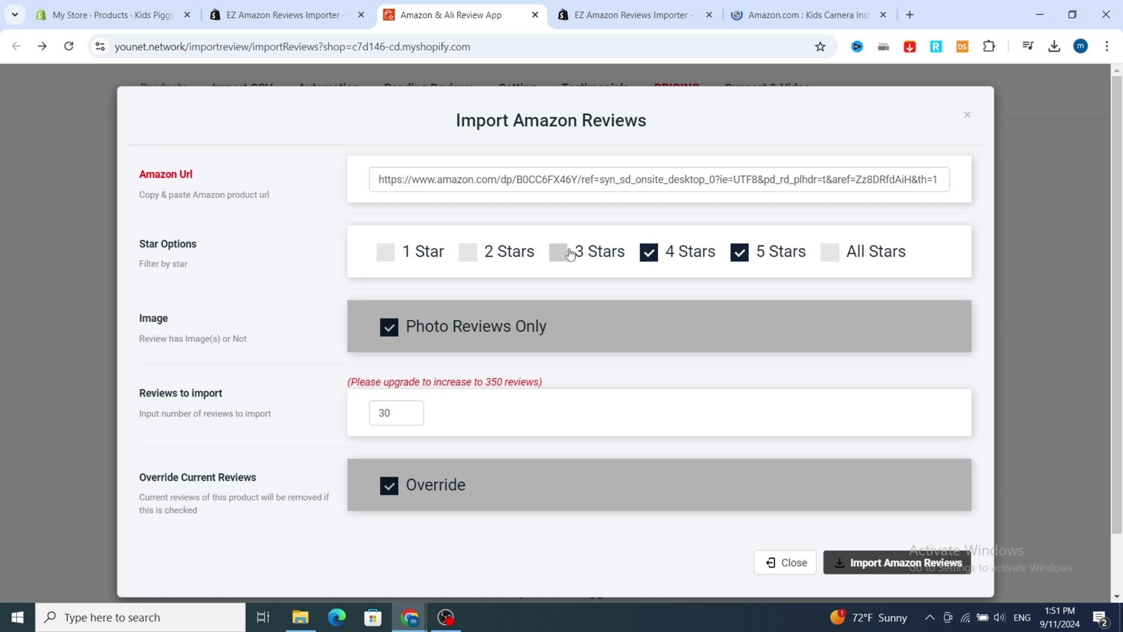
left_click(560, 254)
scroll(333, 319, "down", 1)
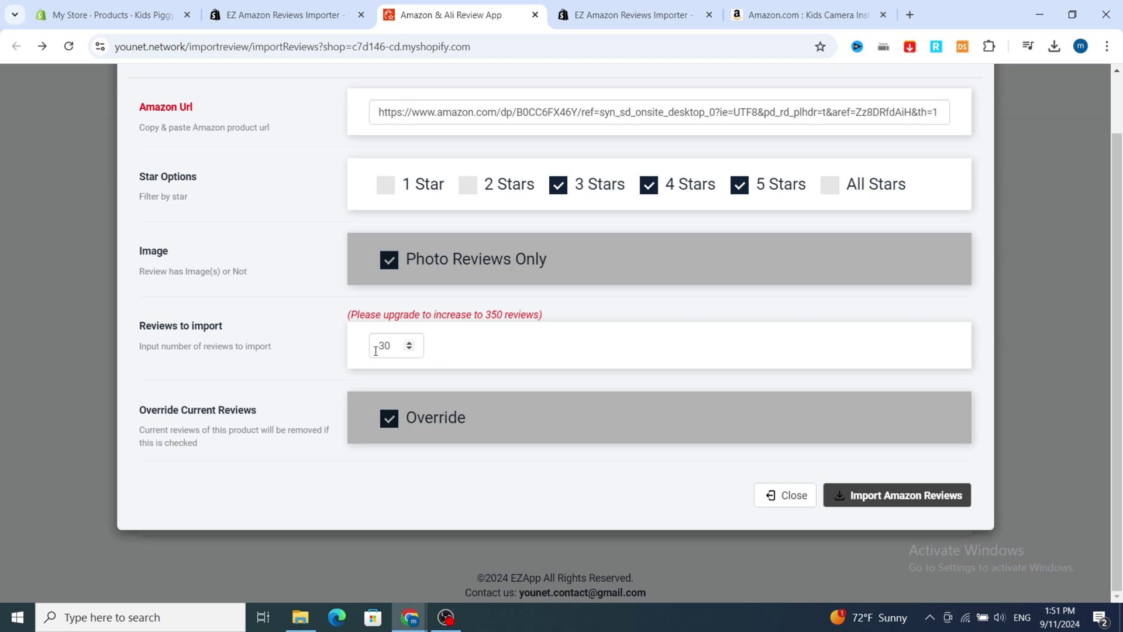
double_click(408, 349)
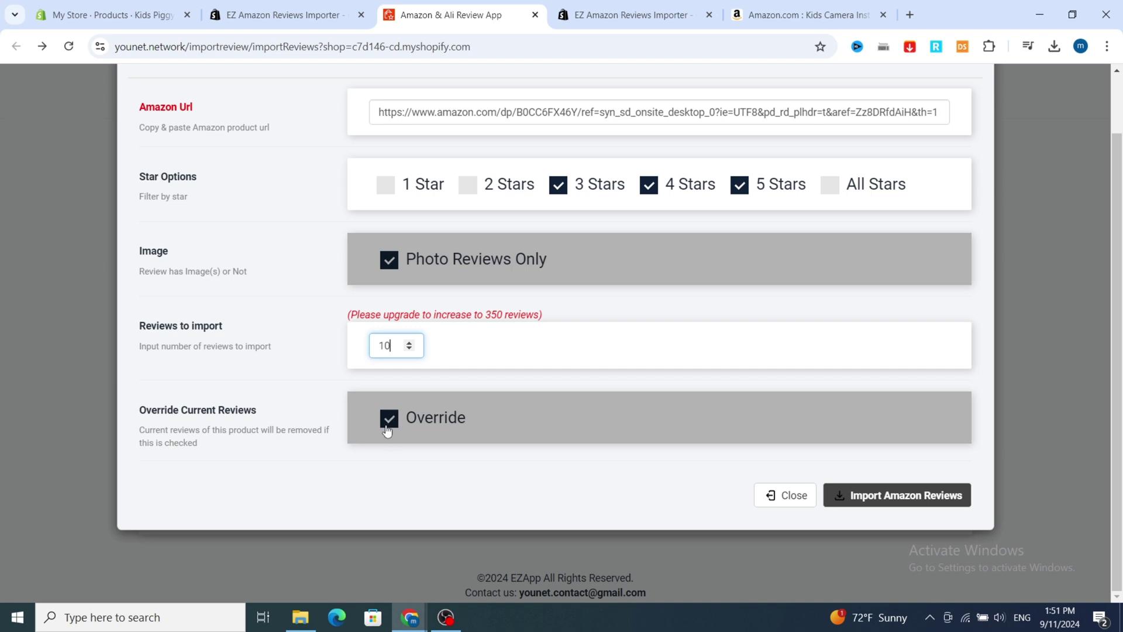
left_click(882, 497)
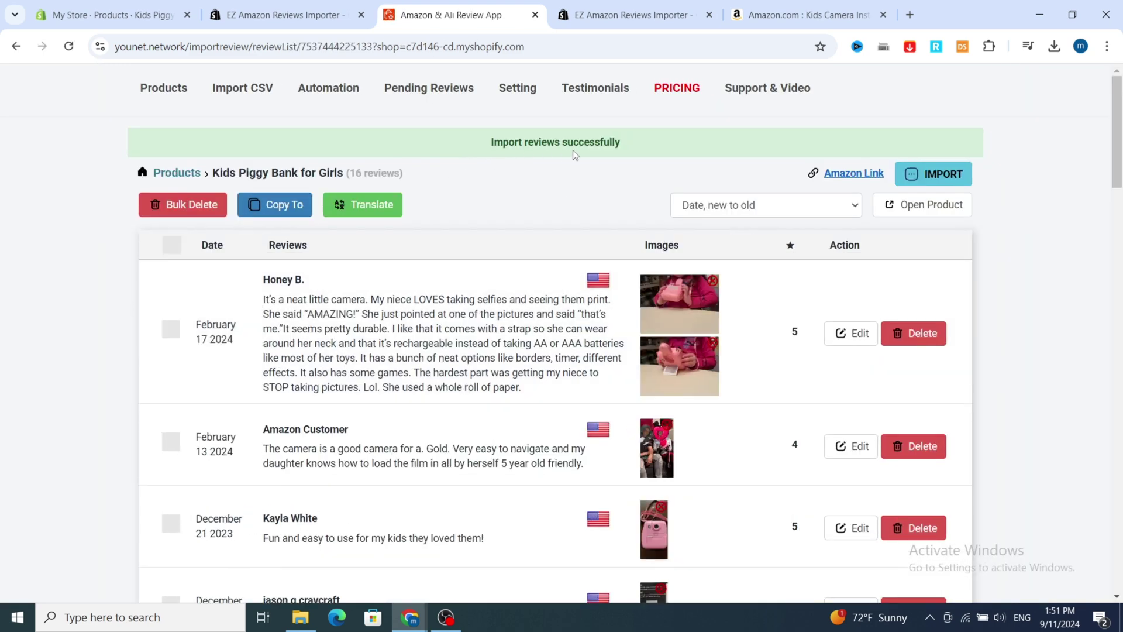
Step: Select the six newest reviews in the imported review list of Kids Piggy Bank for Girls
scroll(642, 373, "down", 3)
scroll(642, 373, "down", 7)
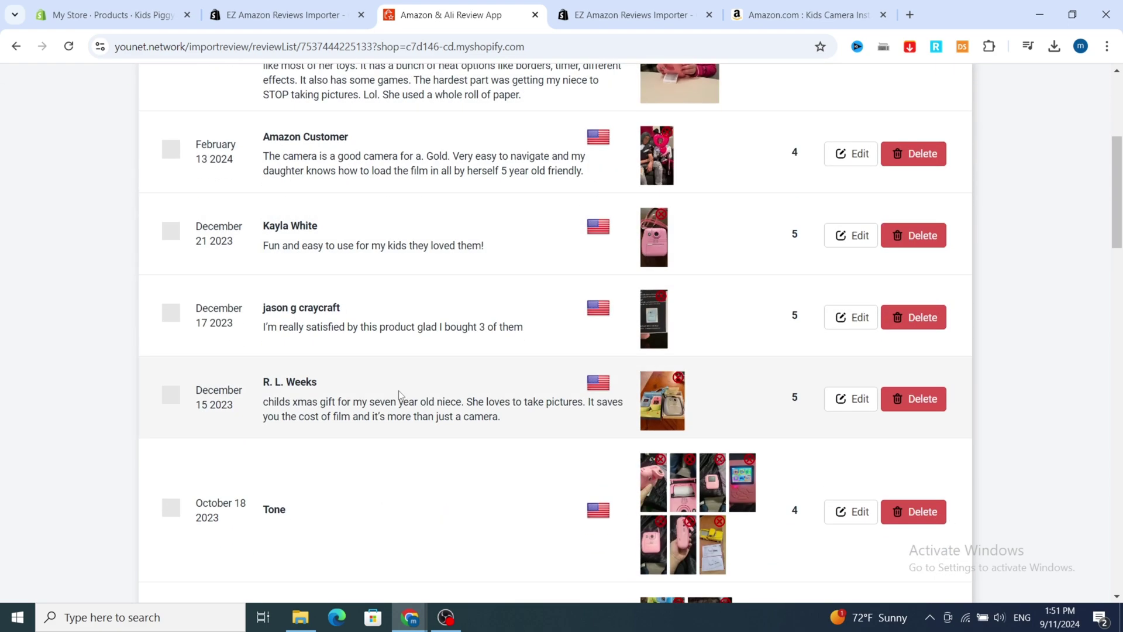
scroll(386, 389, "up", 10)
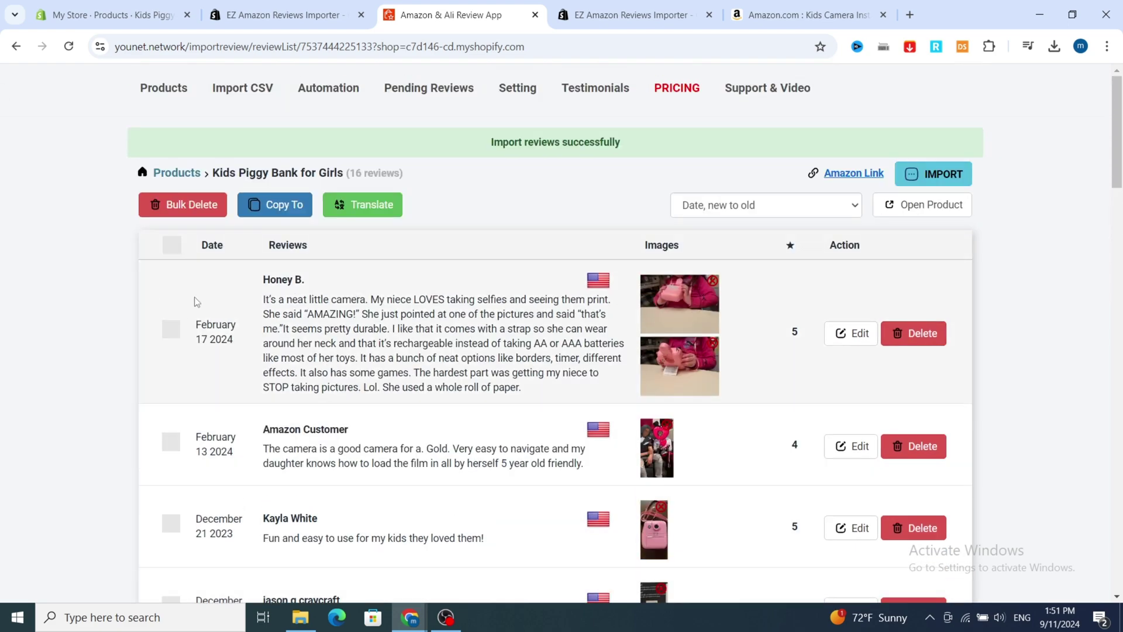
left_click(170, 328)
scroll(178, 304, "down", 3)
left_click(171, 295)
left_click(171, 385)
scroll(170, 362, "down", 3)
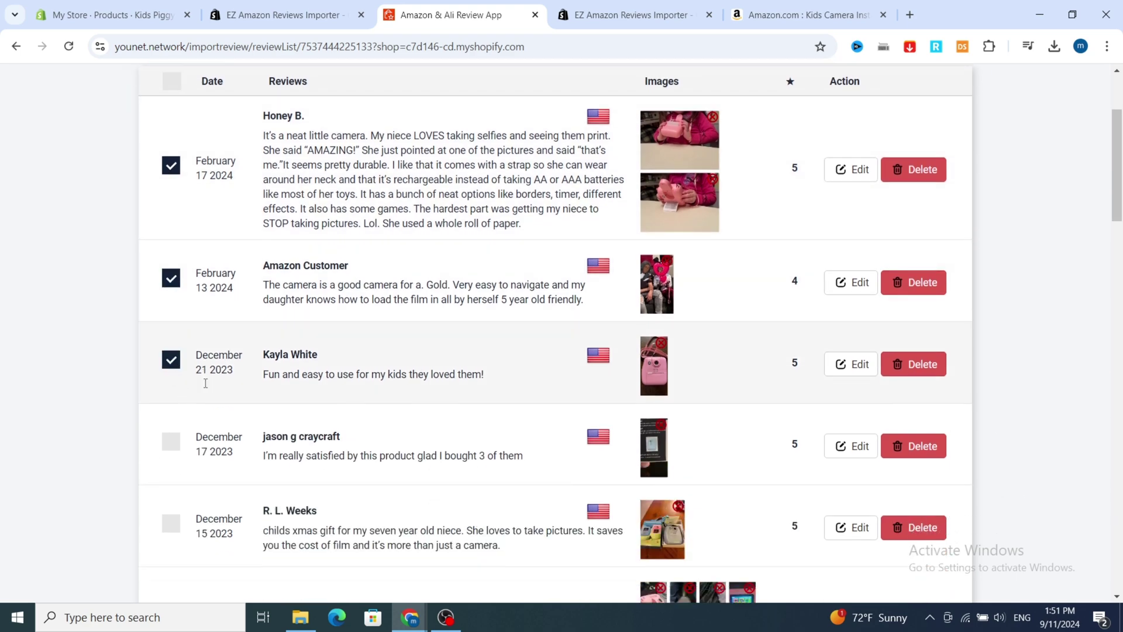
left_click(170, 316)
scroll(213, 211, "up", 5)
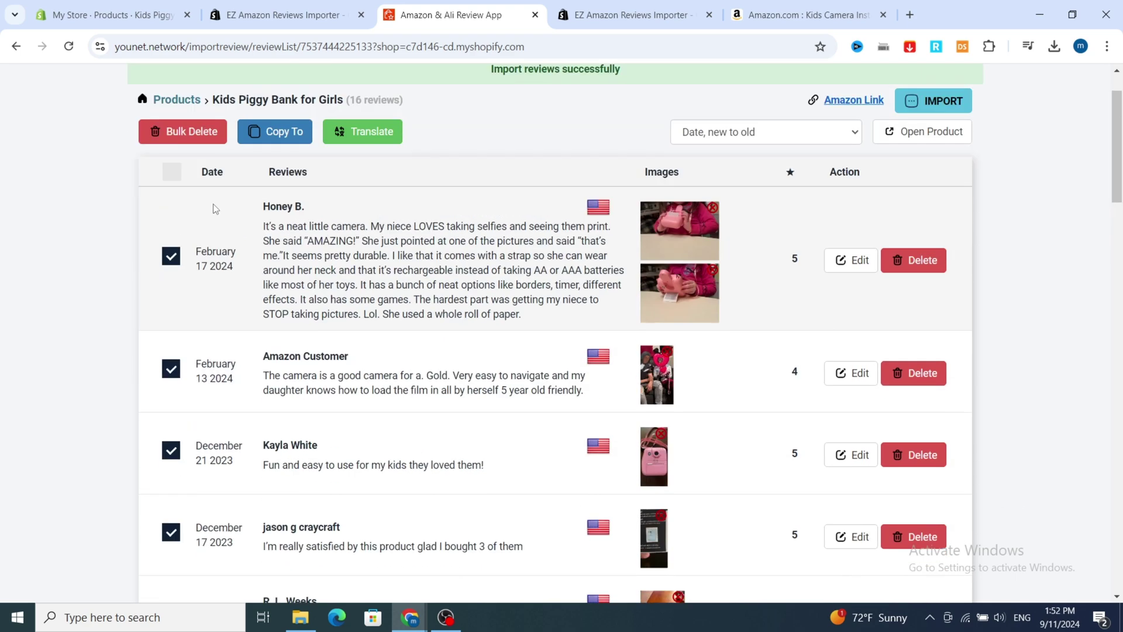
scroll(181, 202, "down", 9)
left_click(171, 175)
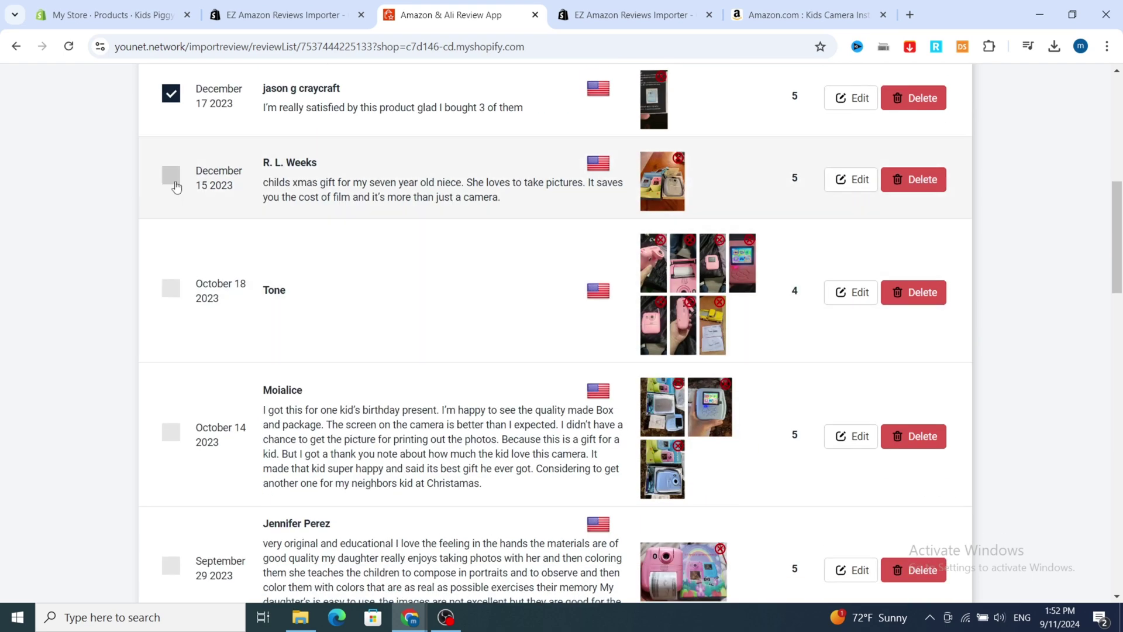
left_click(170, 290)
scroll(363, 335, "up", 3)
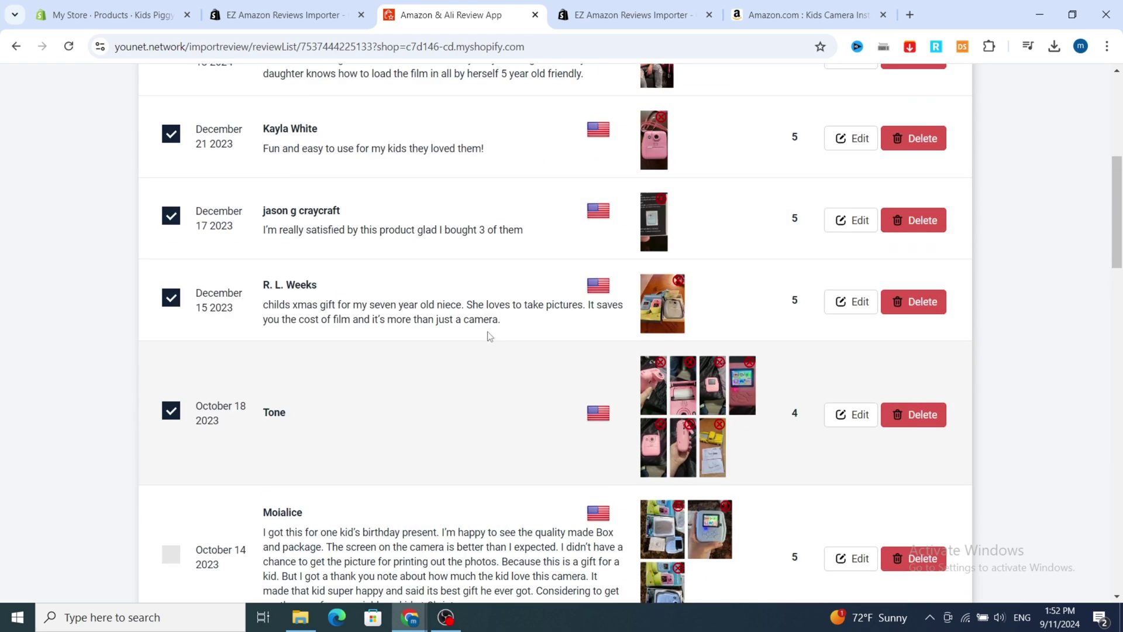
Step: Open the Kids Piggy Bank for Girls storefront page from the review list and look through its customer reviews section
scroll(727, 466, "up", 7)
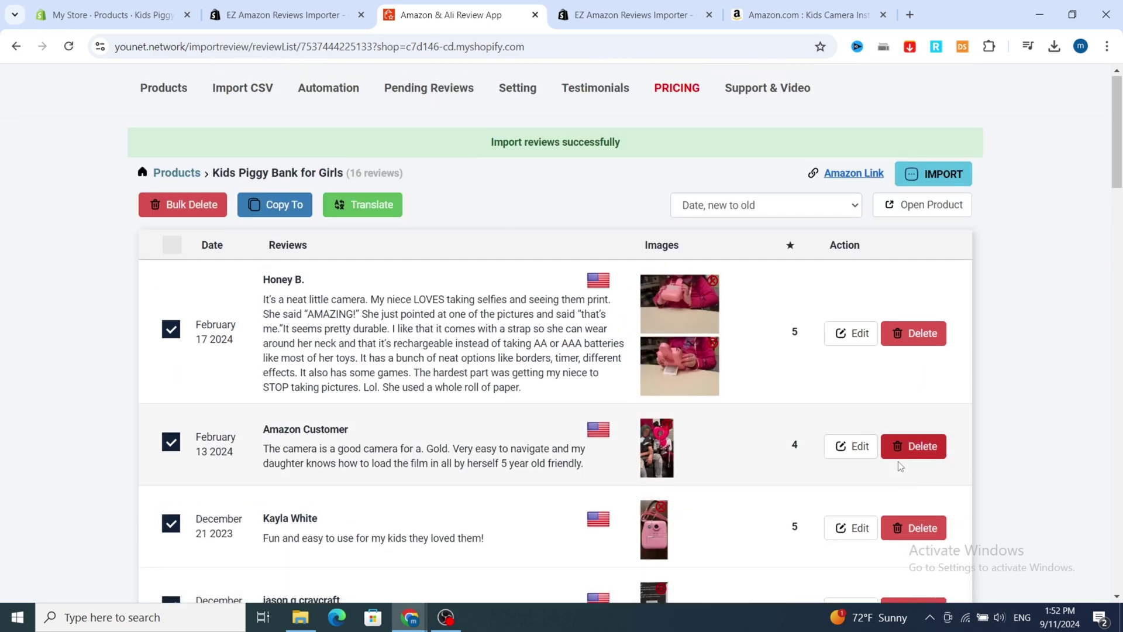
scroll(456, 399, "down", 4)
scroll(457, 399, "up", 3)
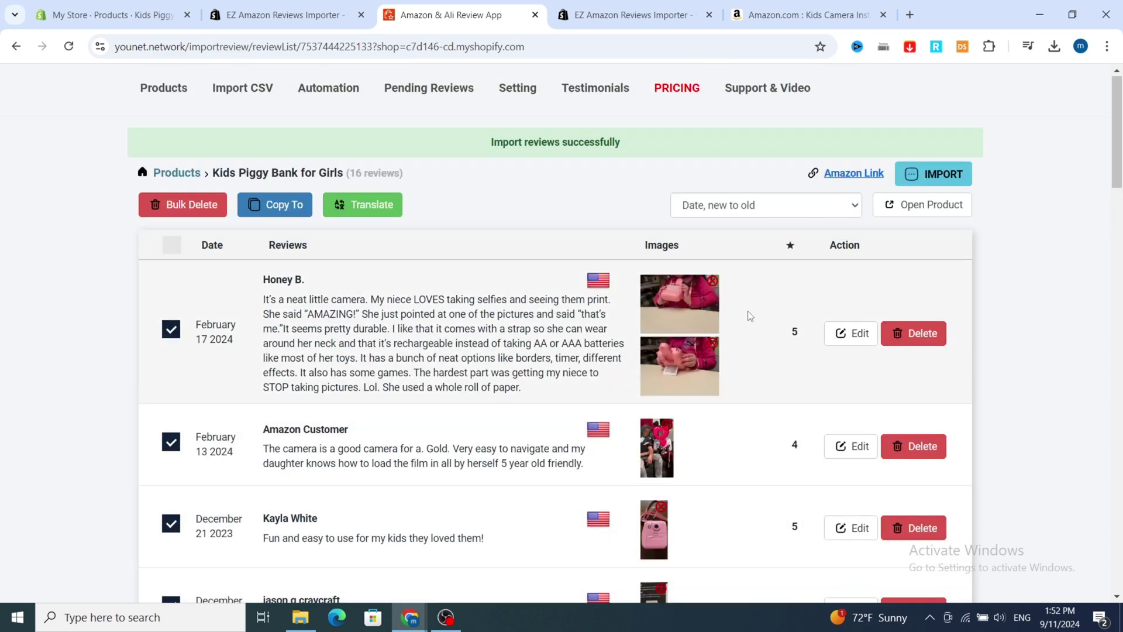
left_click(906, 212)
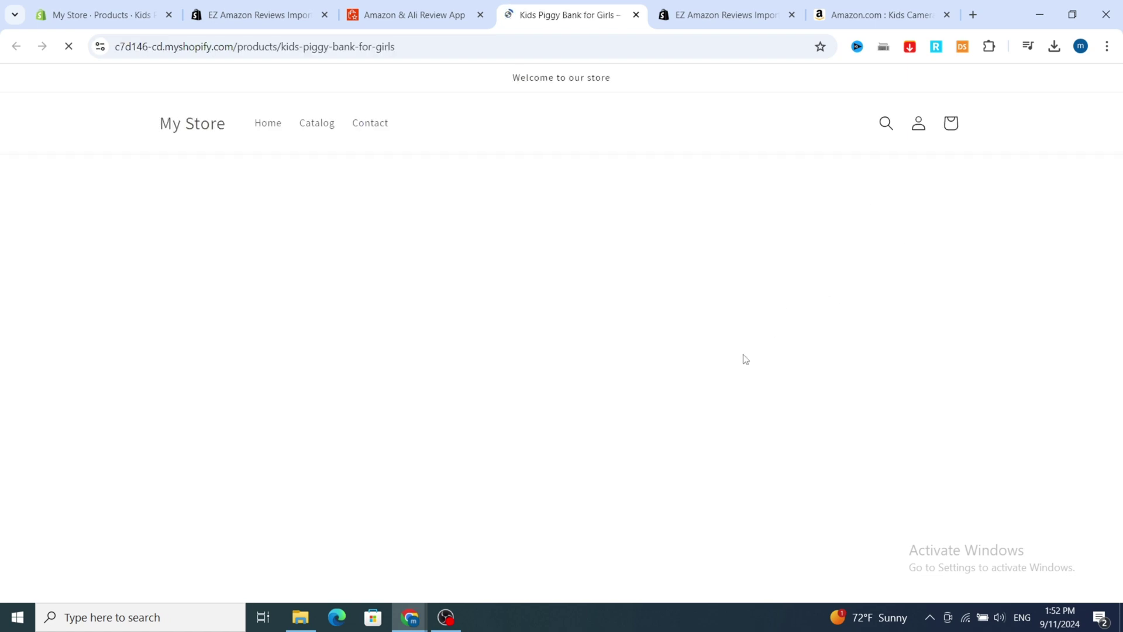
scroll(624, 319, "down", 2)
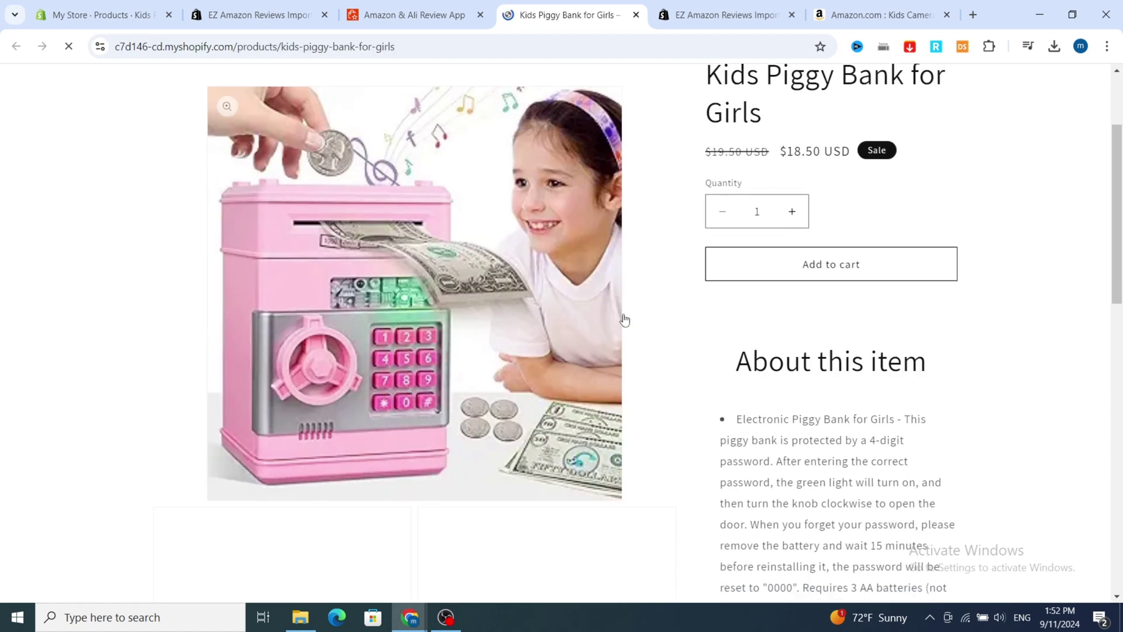
scroll(625, 319, "down", 12)
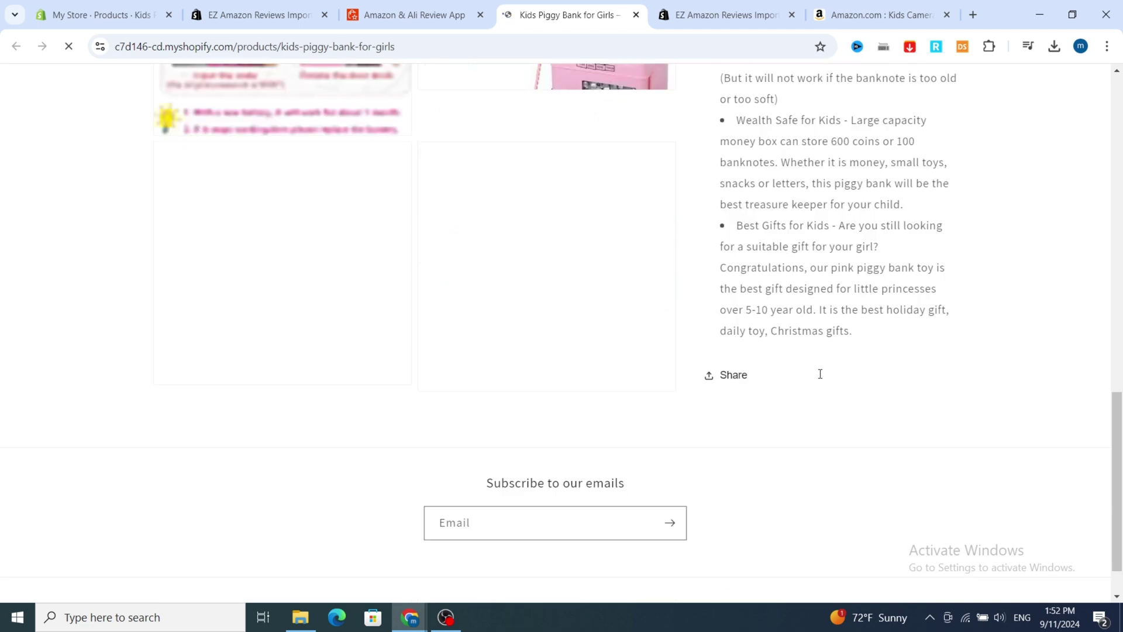
scroll(819, 374, "down", 1)
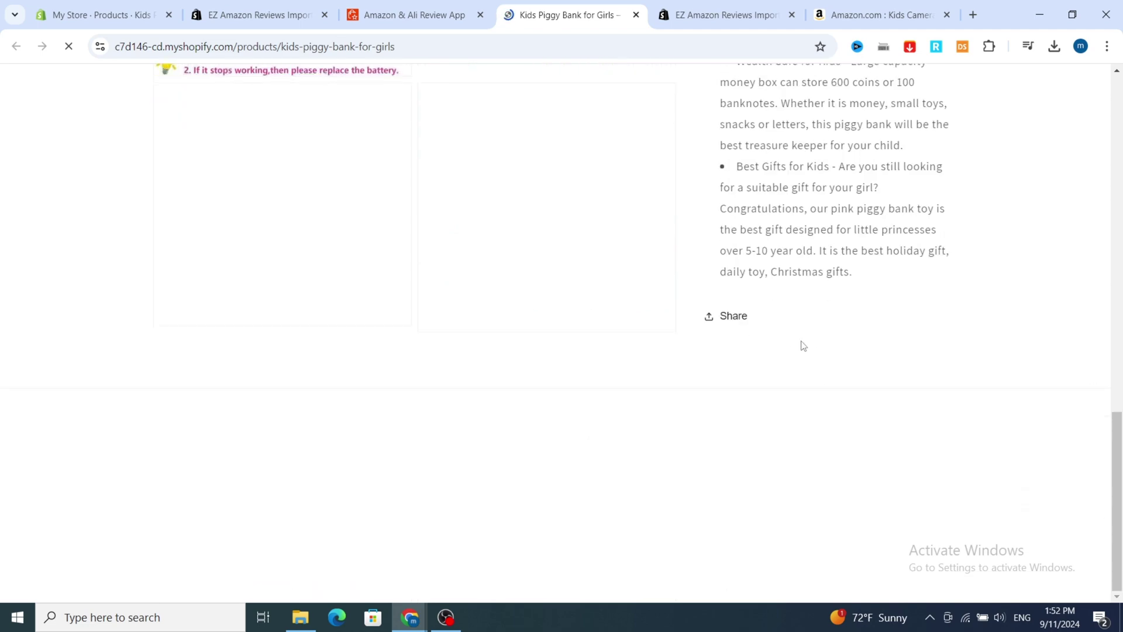
scroll(877, 349, "down", 2)
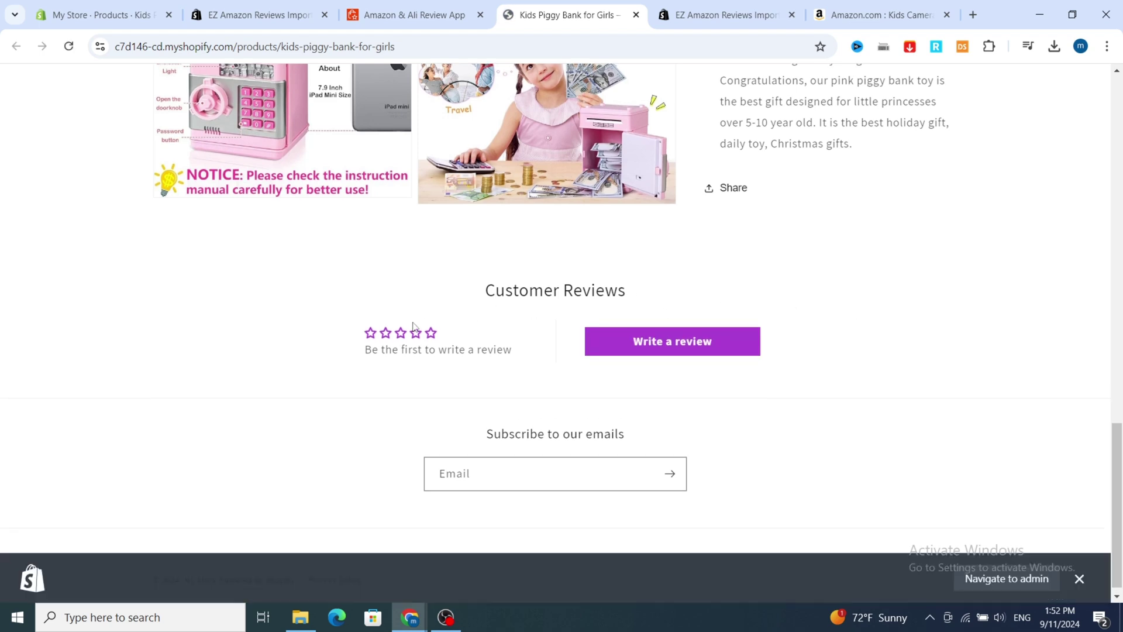
scroll(311, 321, "down", 1)
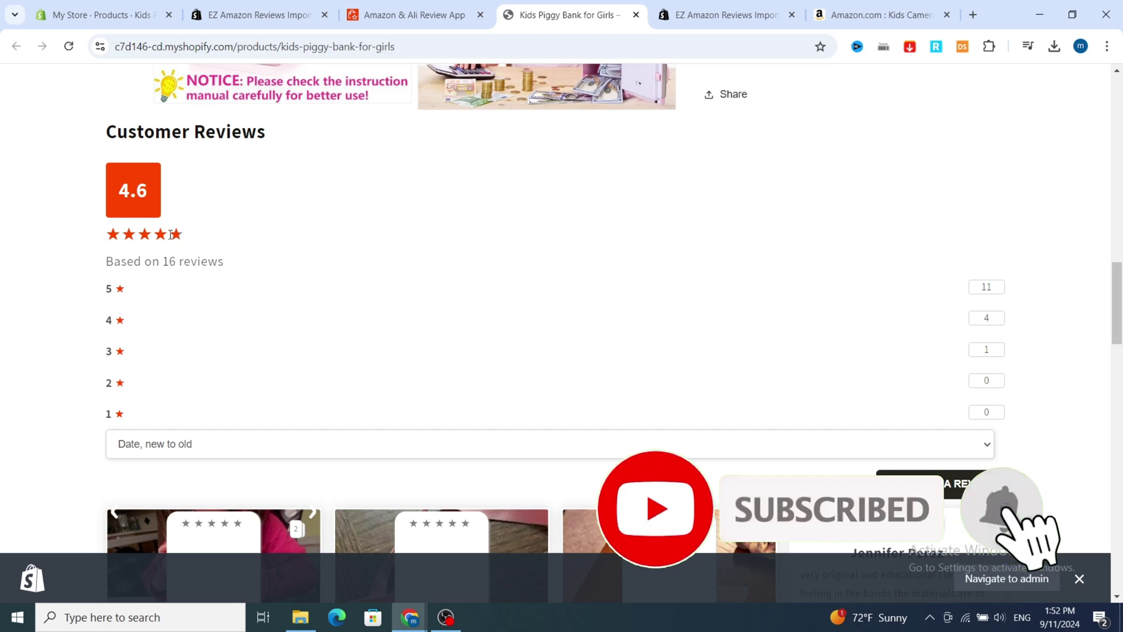
scroll(155, 258, "down", 8)
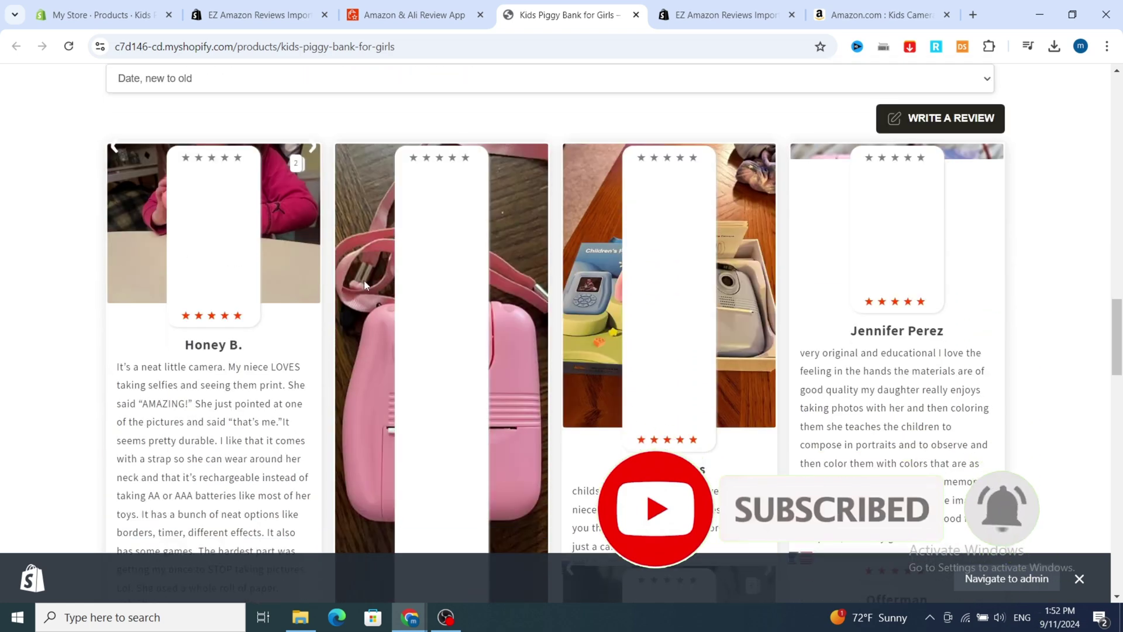
scroll(641, 351, "down", 2)
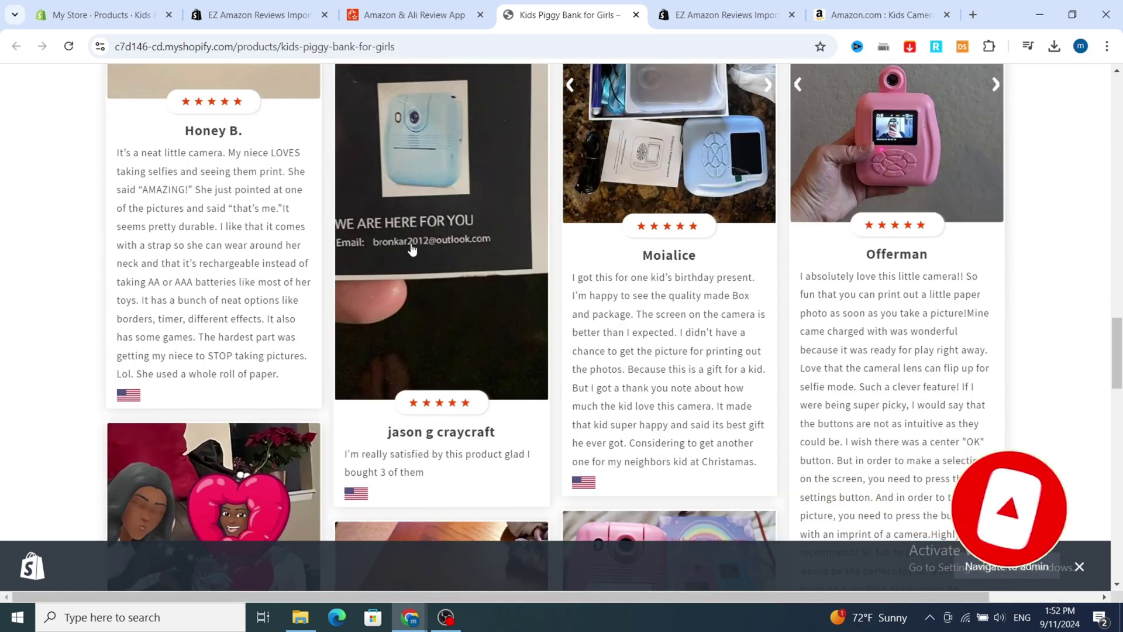
scroll(159, 221, "down", 8)
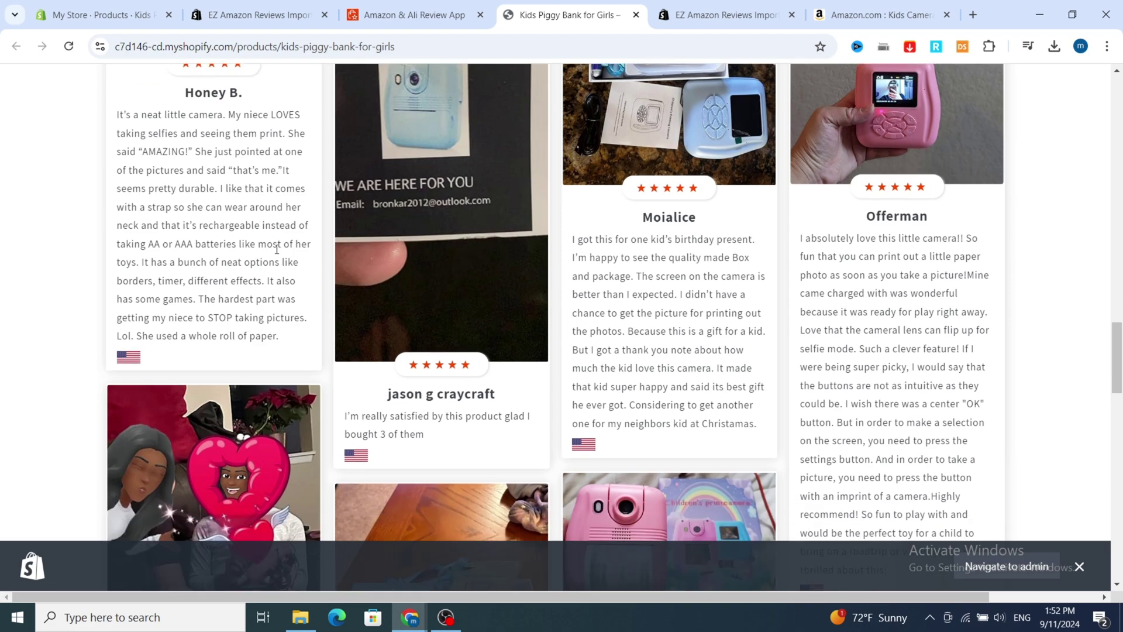
scroll(588, 289, "down", 2)
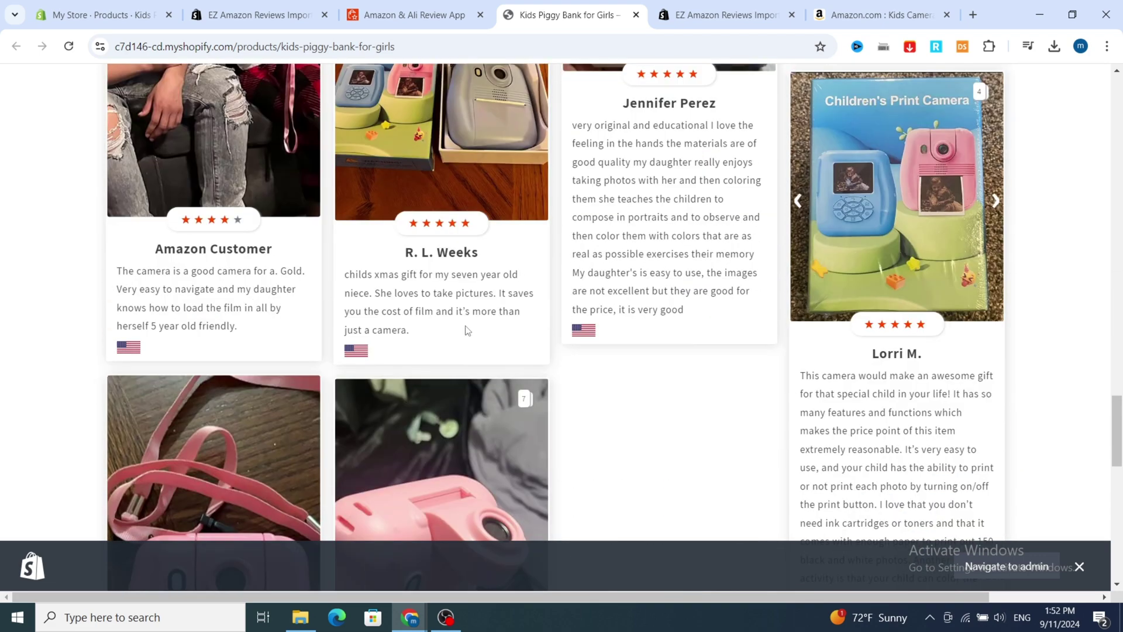
Step: Examine the remaining imported camera reviews and the product details above them on the Kids Piggy Bank for Girls storefront page
scroll(719, 359, "down", 5)
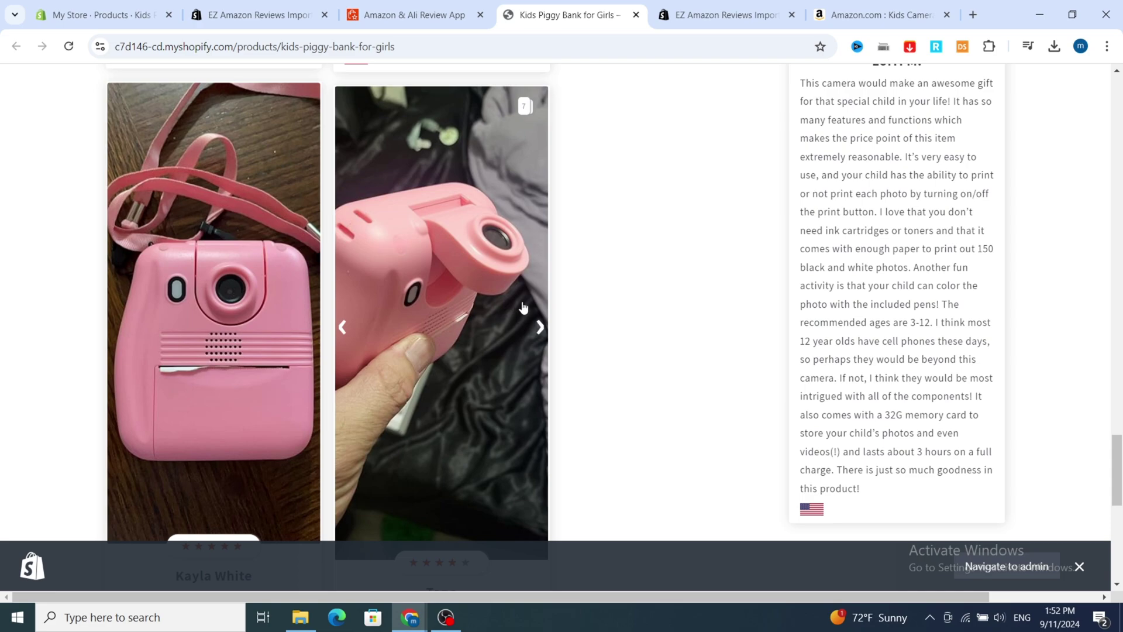
scroll(524, 308, "up", 14)
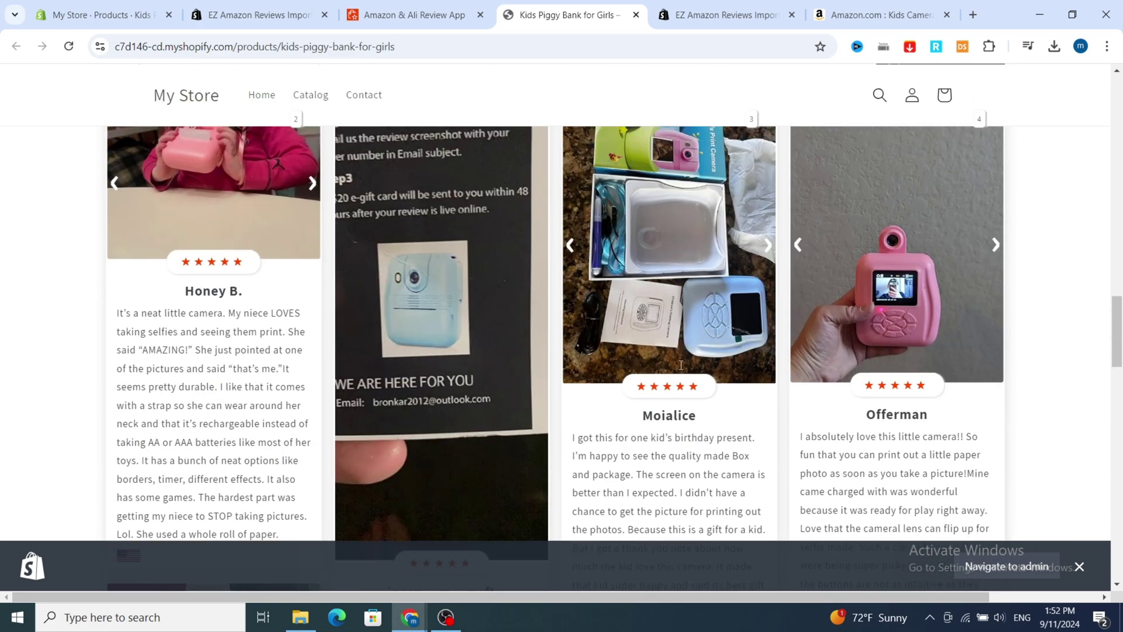
scroll(681, 365, "up", 15)
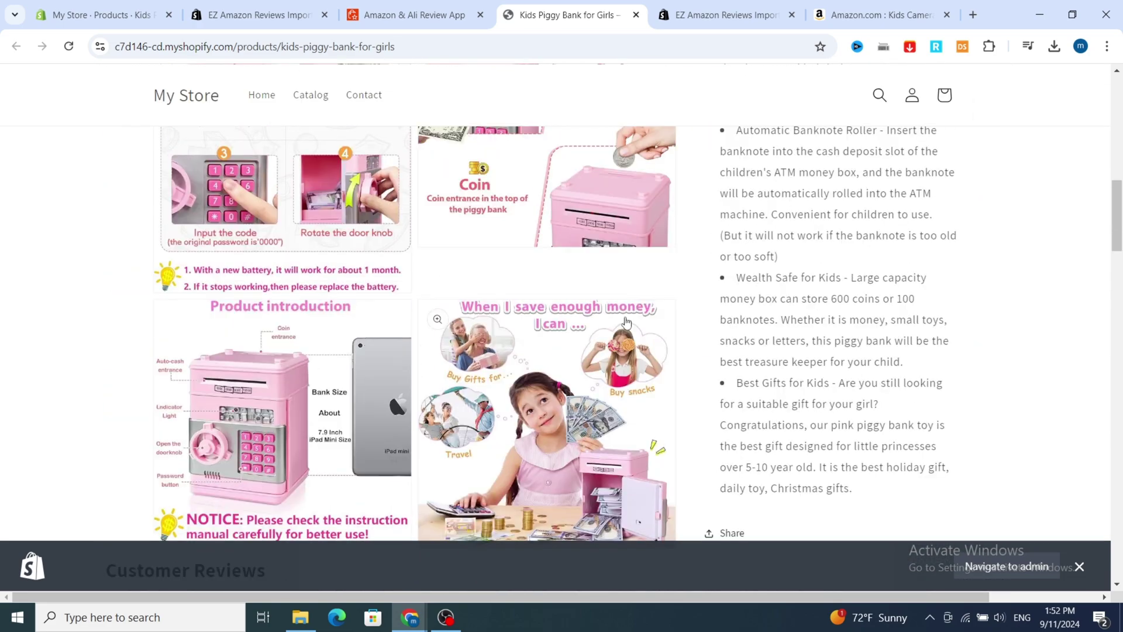
scroll(782, 330, "down", 15)
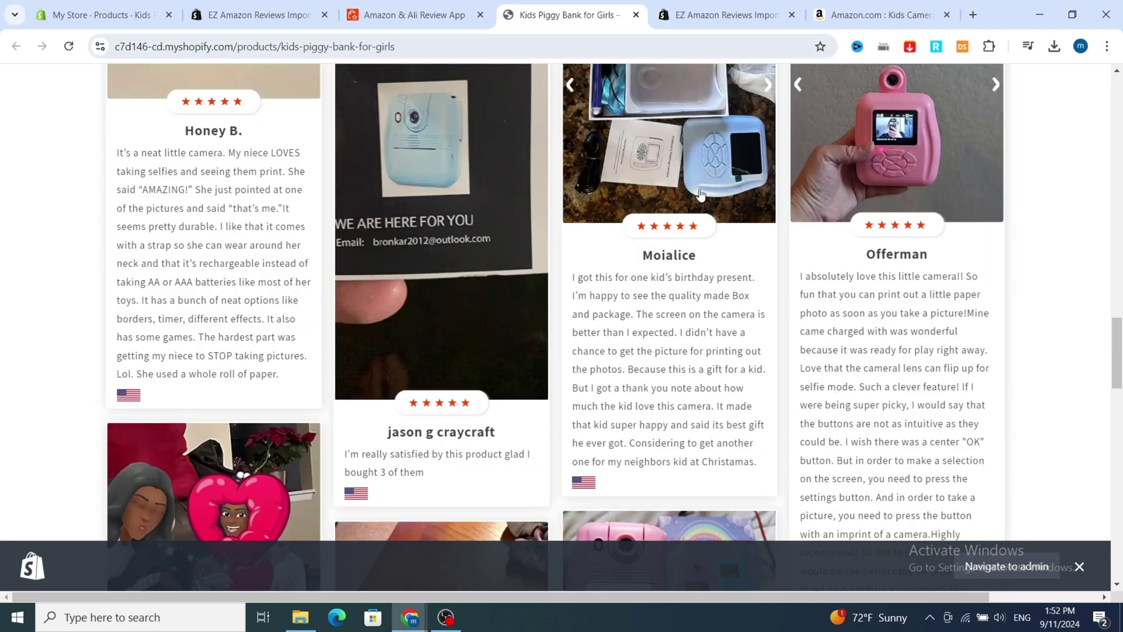
Step: Check the kids camera Amazon page and return to the imported review list of Kids Piggy Bank for Girls in the review app
left_click(880, 14)
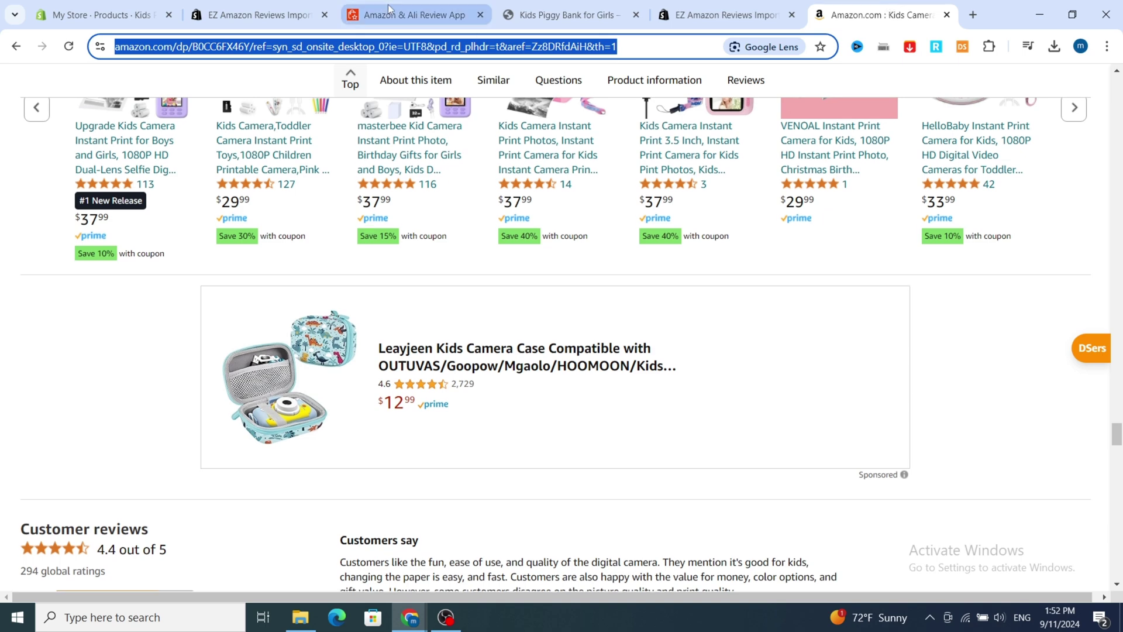
left_click(111, 9)
left_click(409, 15)
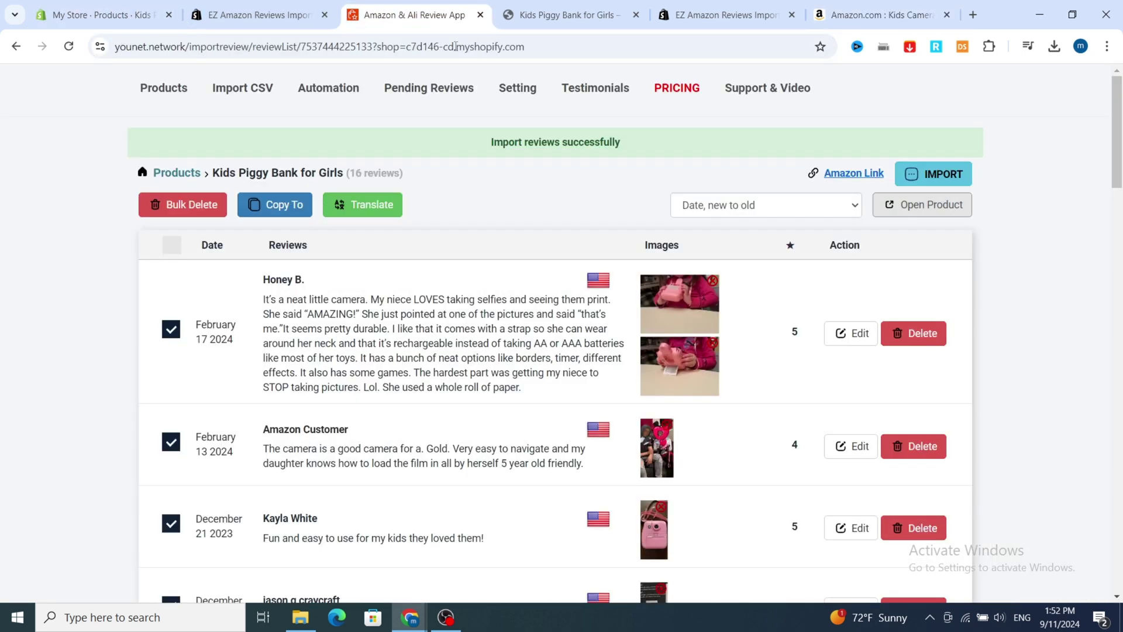